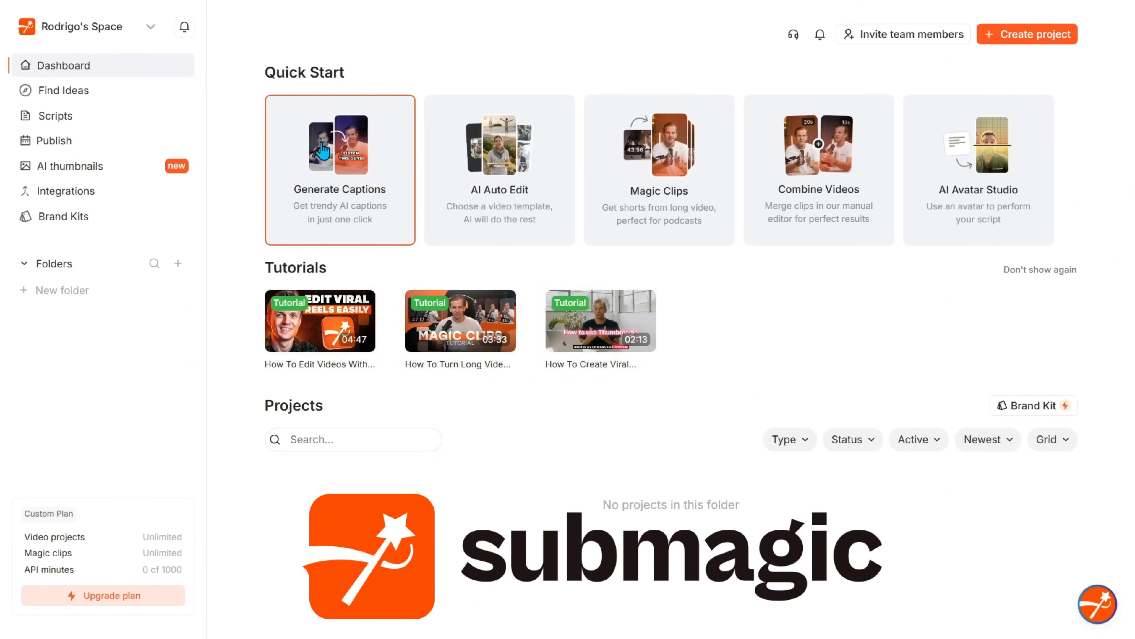
Start Generate Captions with a video from the Downloads folder, then close the caption dialog
left_click(325, 149)
left_click(581, 333)
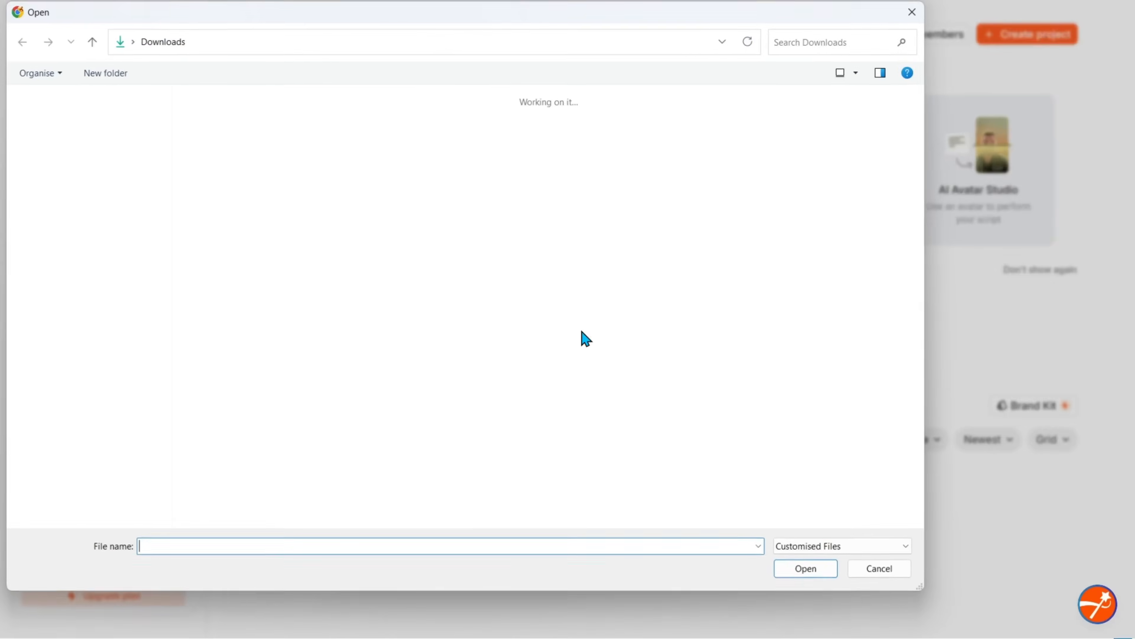
double_click(215, 137)
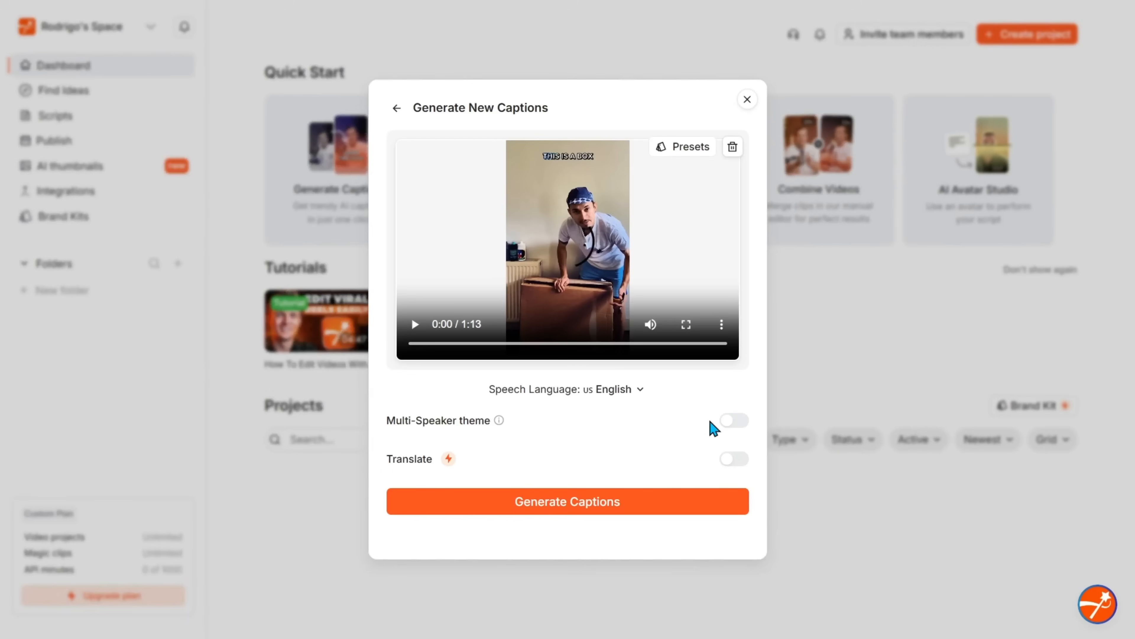
left_click(747, 100)
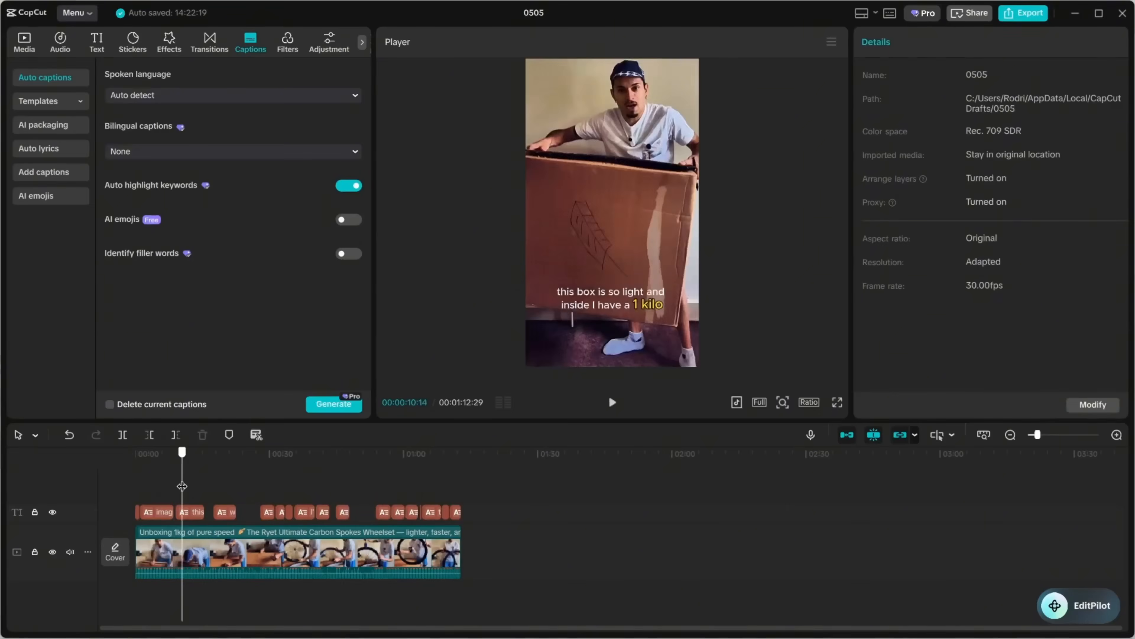
left_click_drag(178, 487, 224, 484)
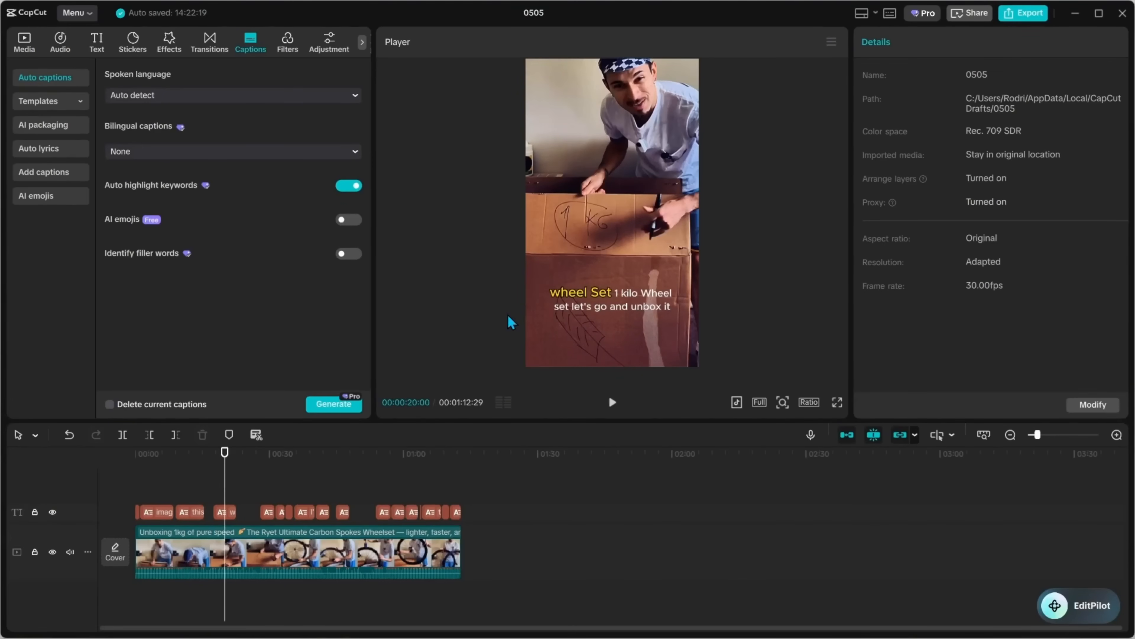
Select the captions and open the caption list in keyword highlighting mode
left_click(637, 307)
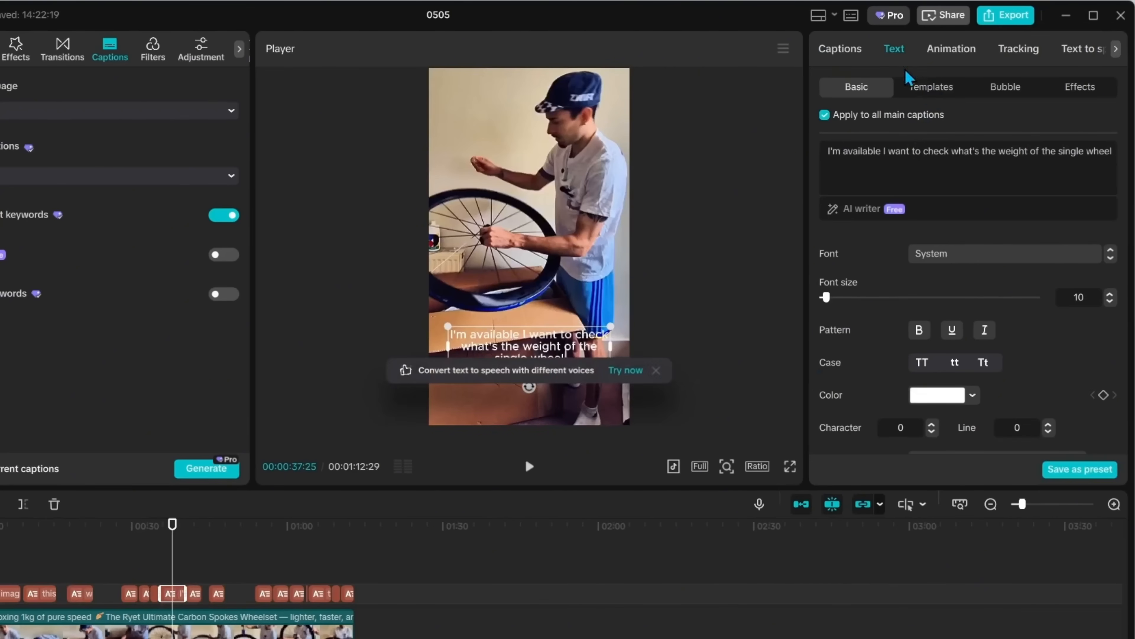
left_click(838, 48)
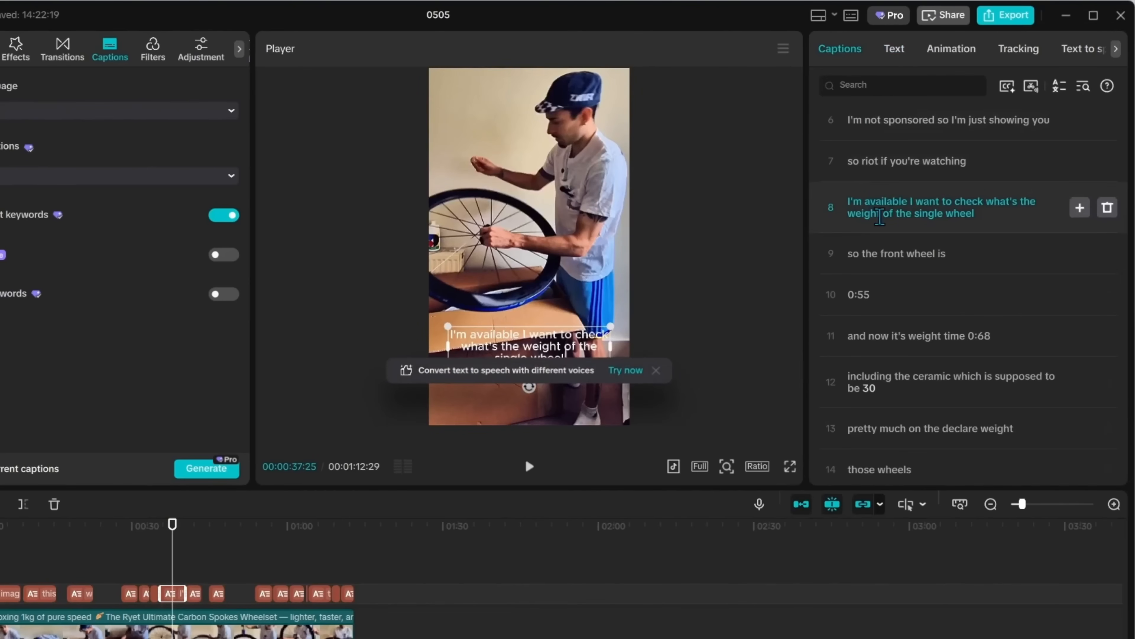
left_click(1007, 88)
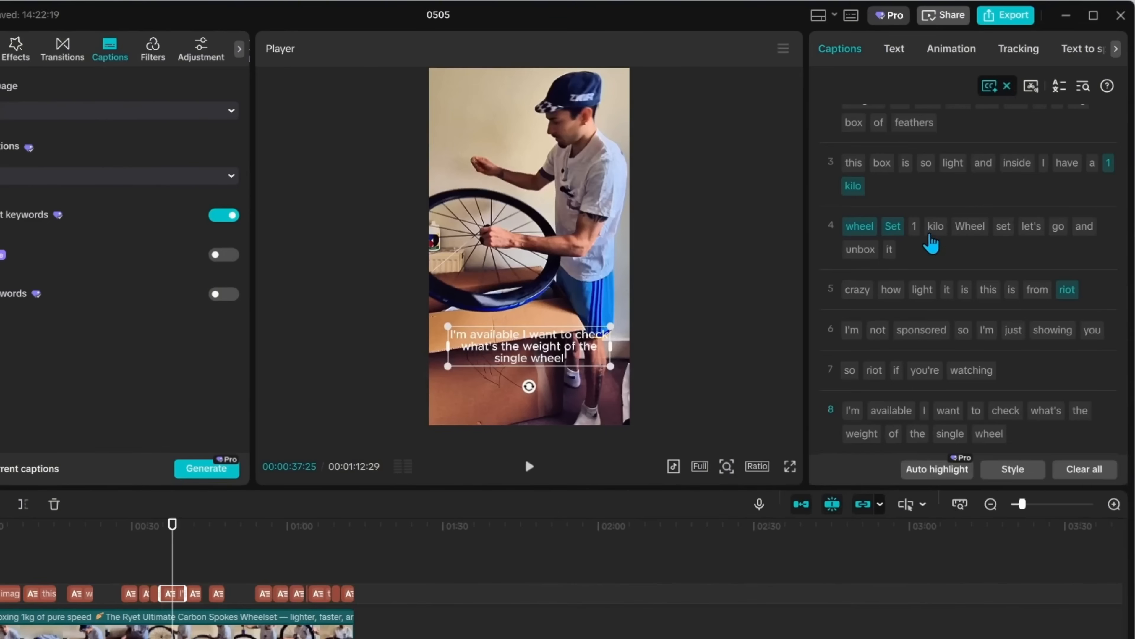
Remove the keyword highlighting from "wheel", "Set", "kilo" and "1" in captions 3 and 4
left_click(891, 229)
left_click(859, 229)
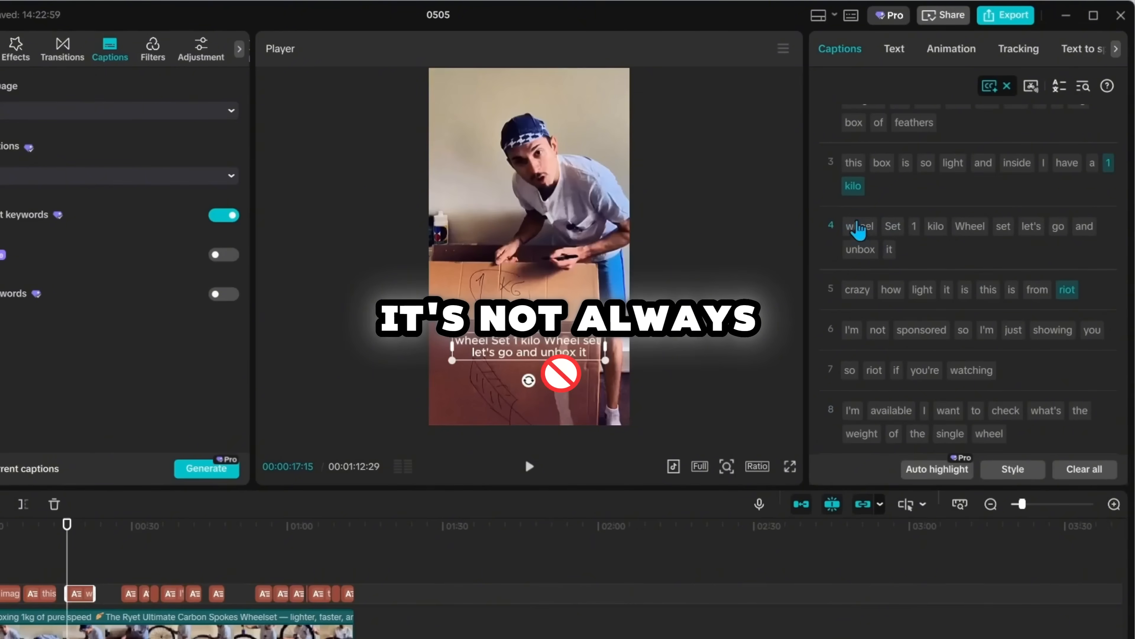
left_click(853, 186)
left_click(1108, 163)
Remove the keyword highlighting from "riot" in caption 5
scroll(1039, 228, "up", 2)
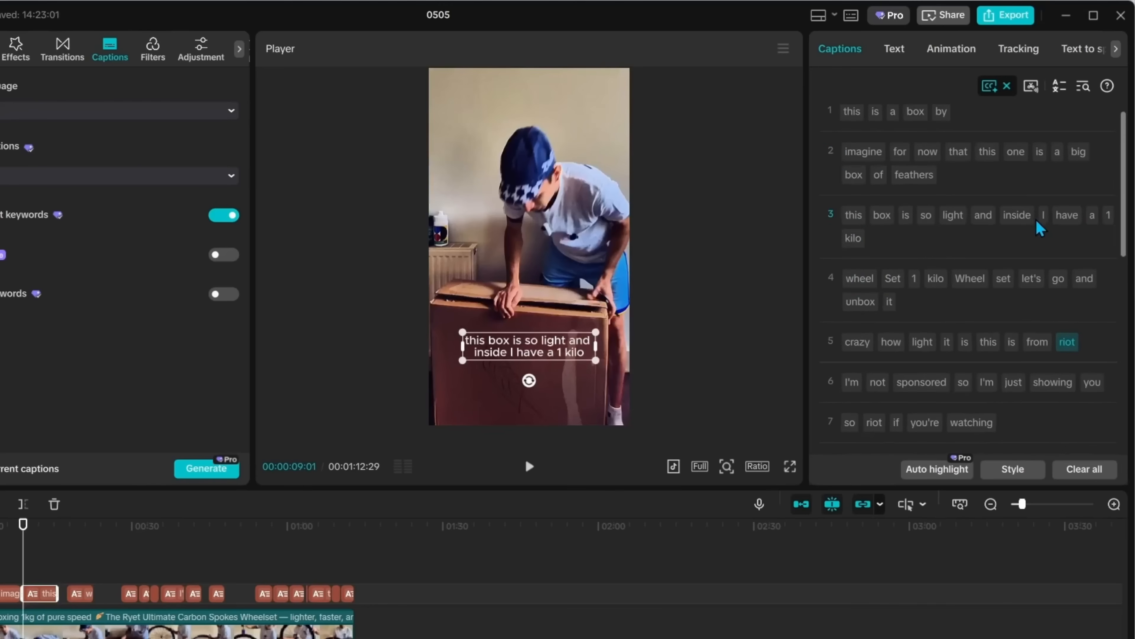
scroll(993, 246, "down", 1)
left_click(1067, 296)
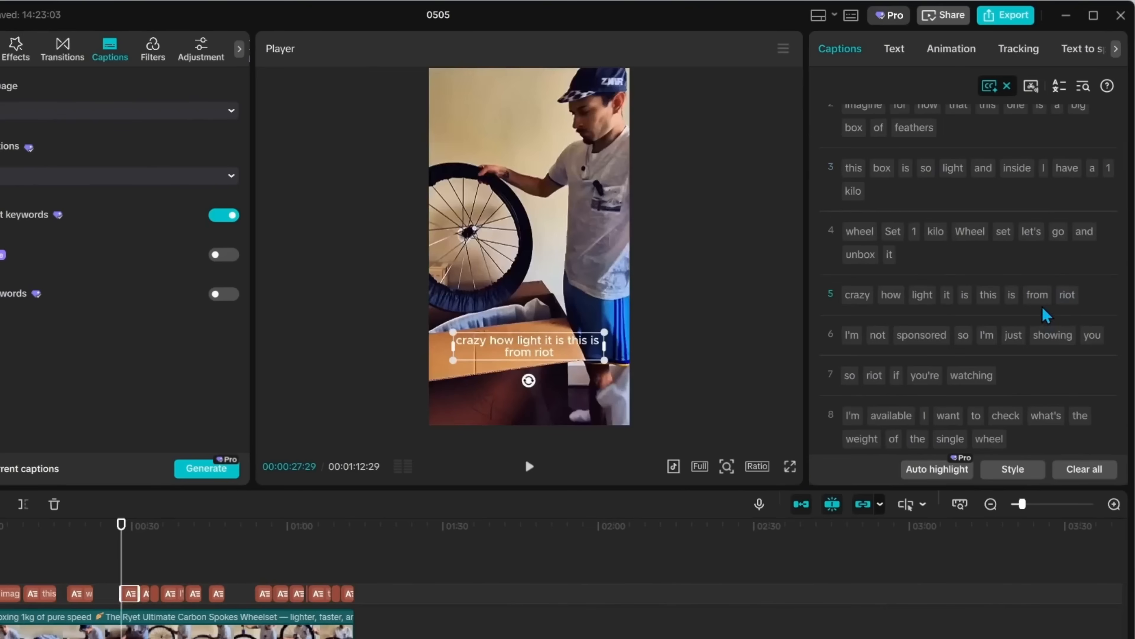
Highlight "sponsored" in caption 6 and "riot" in caption 7 as keywords
left_click(922, 336)
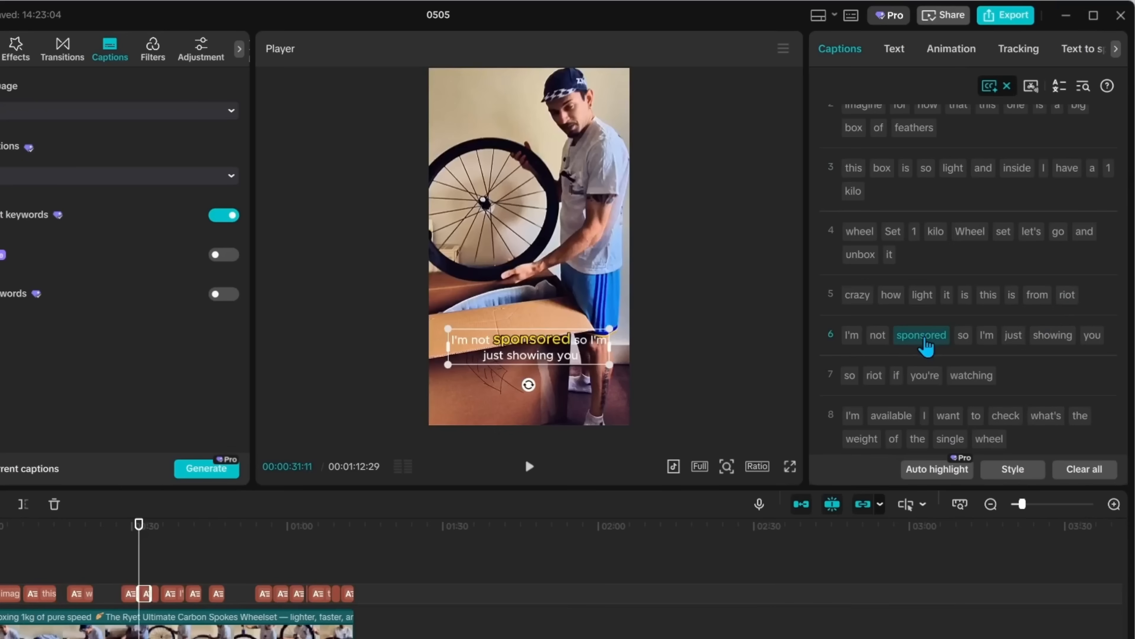
left_click(924, 341)
scroll(932, 358, "down", 6)
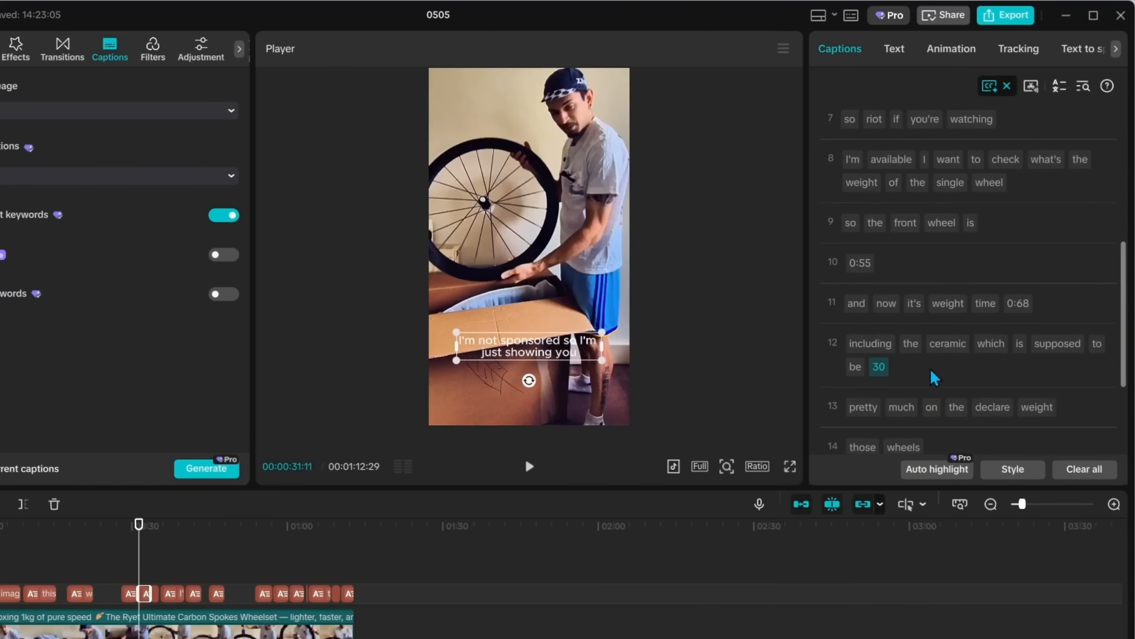
scroll(939, 367, "down", 3)
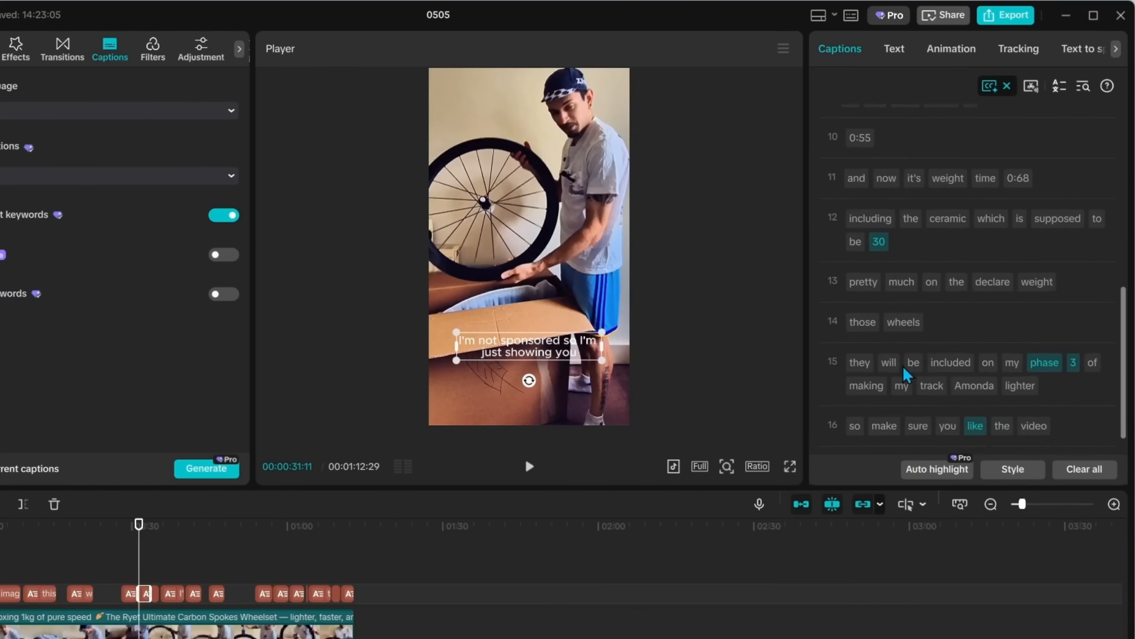
scroll(974, 371, "up", 6)
left_click(934, 282)
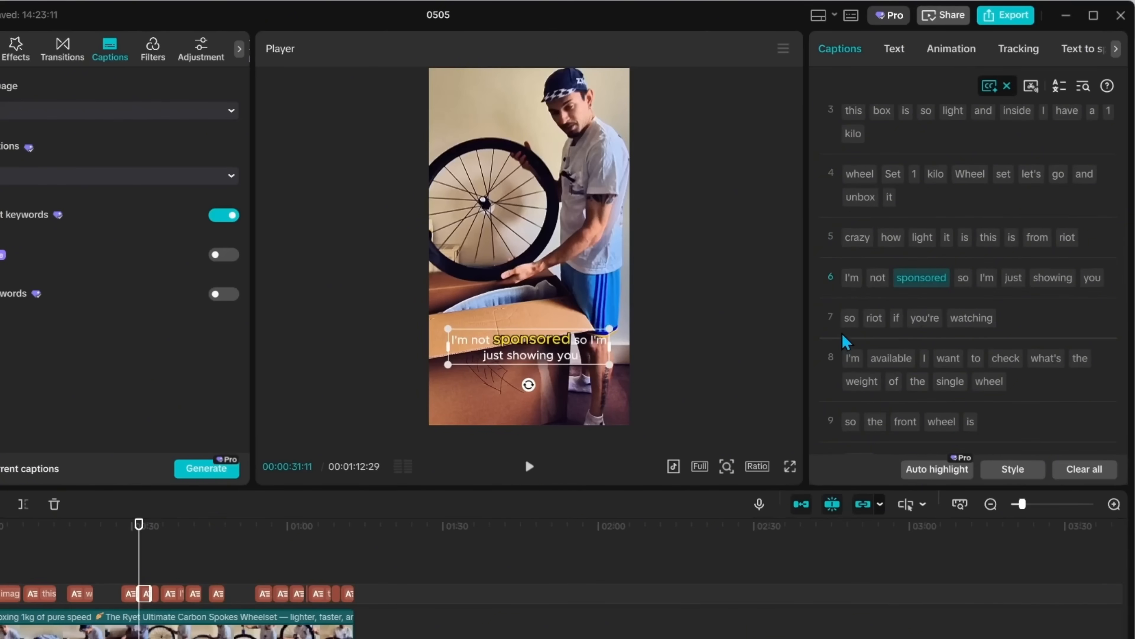
left_click(881, 320)
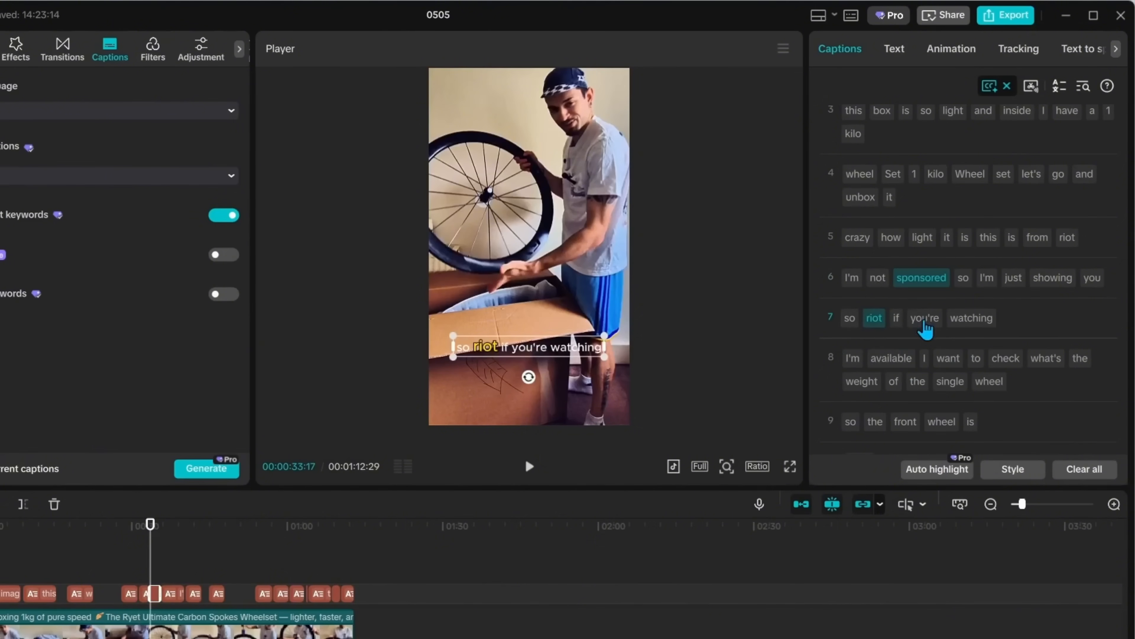
Try to apply Auto highlight to the captions, then deselect them
scroll(924, 326, "up", 3)
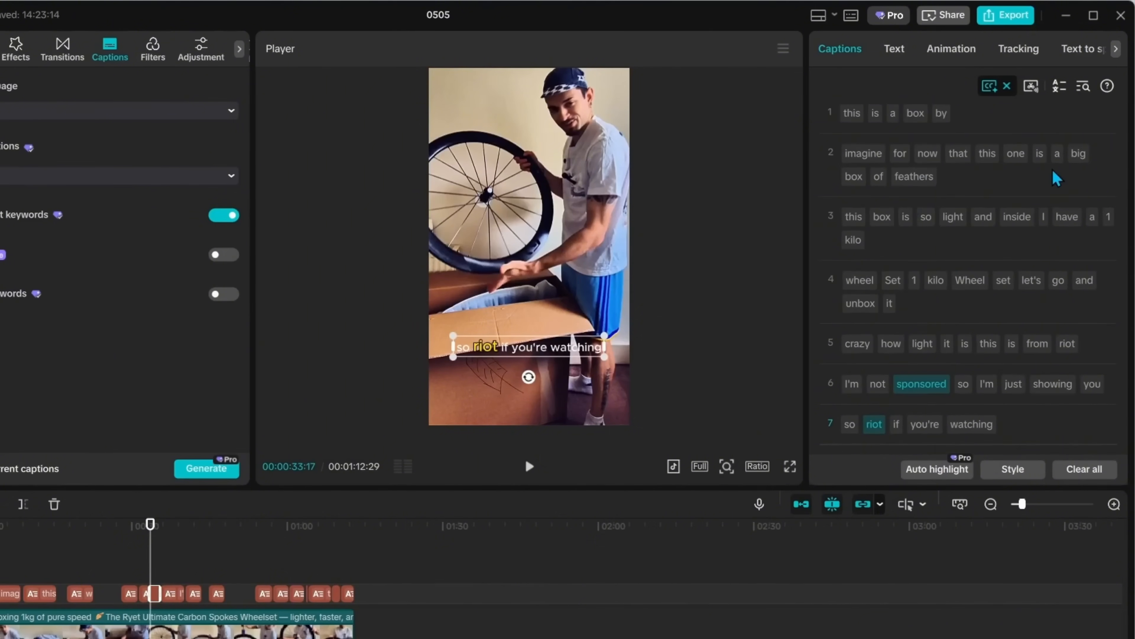
scroll(981, 286, "down", 5)
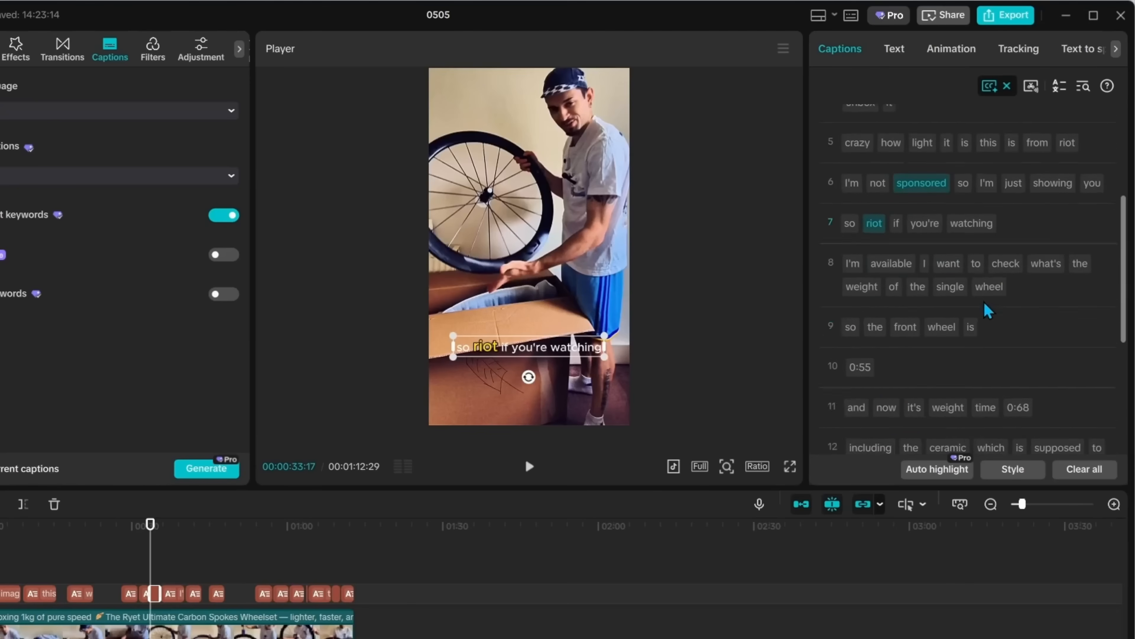
scroll(987, 313, "down", 4)
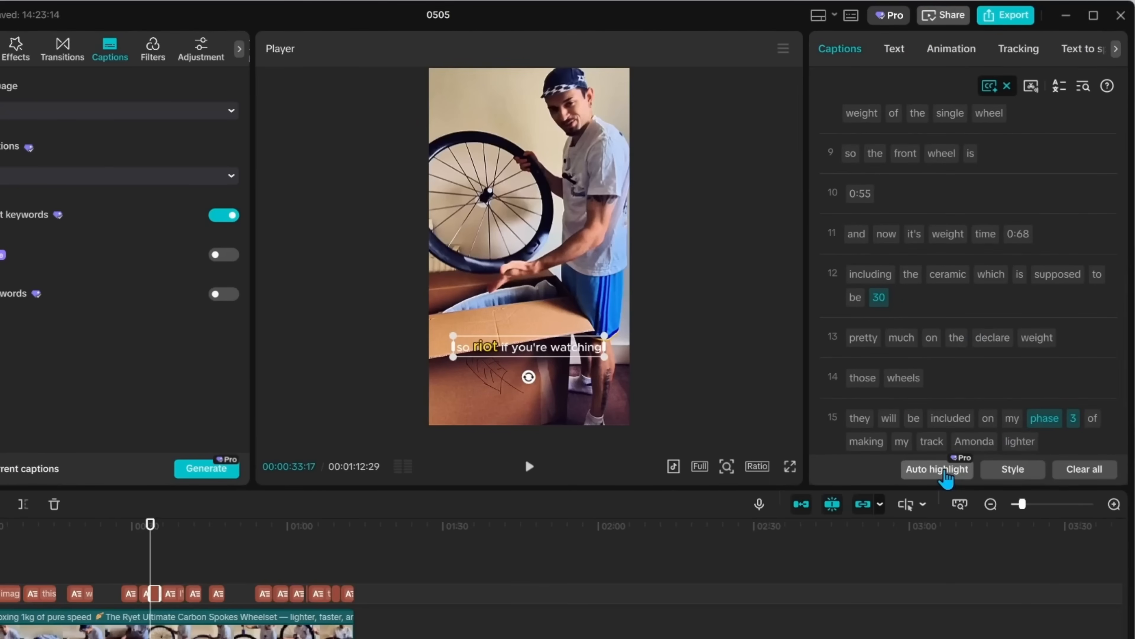
left_click(948, 478)
left_click(550, 431)
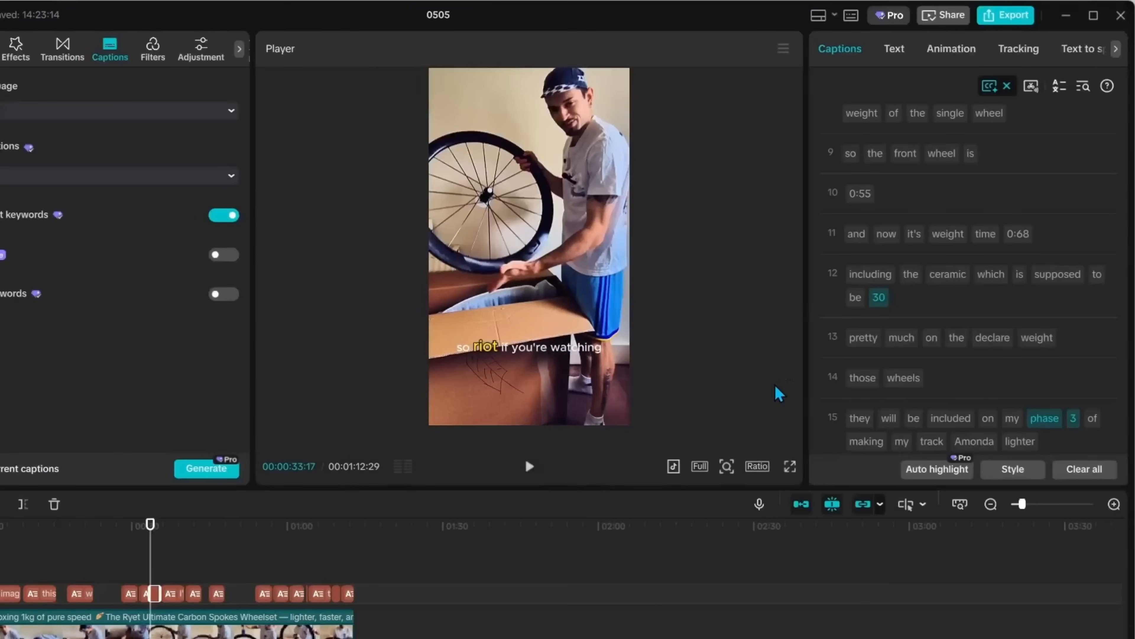
Apply the Classic "THE QUICK" text template to all main captions
scroll(1023, 373, "up", 2)
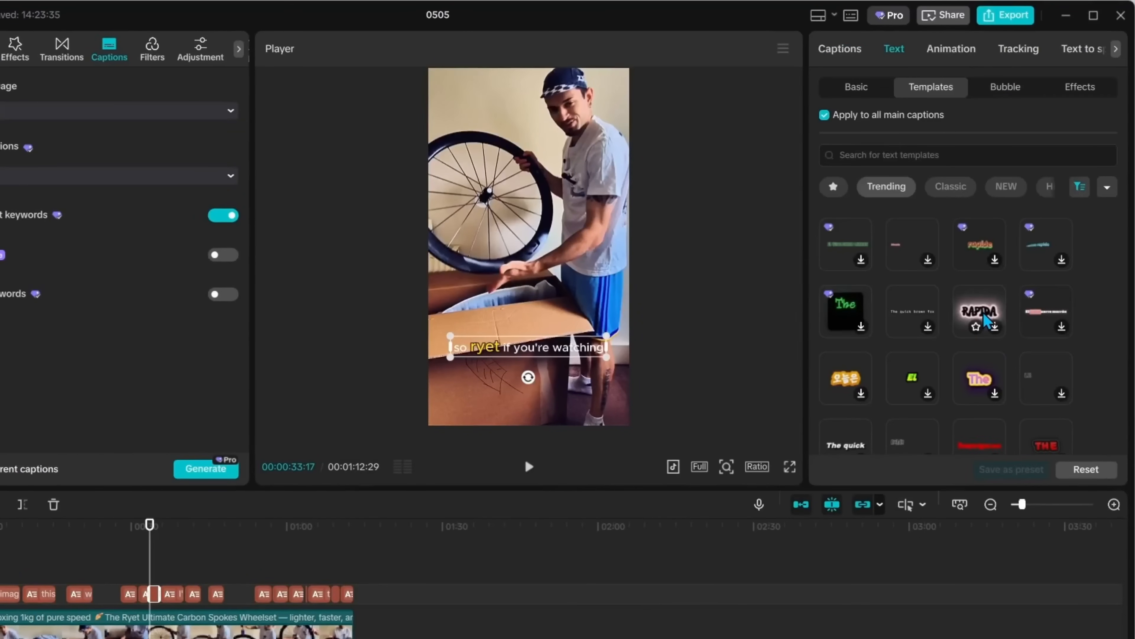
scroll(988, 354, "down", 5)
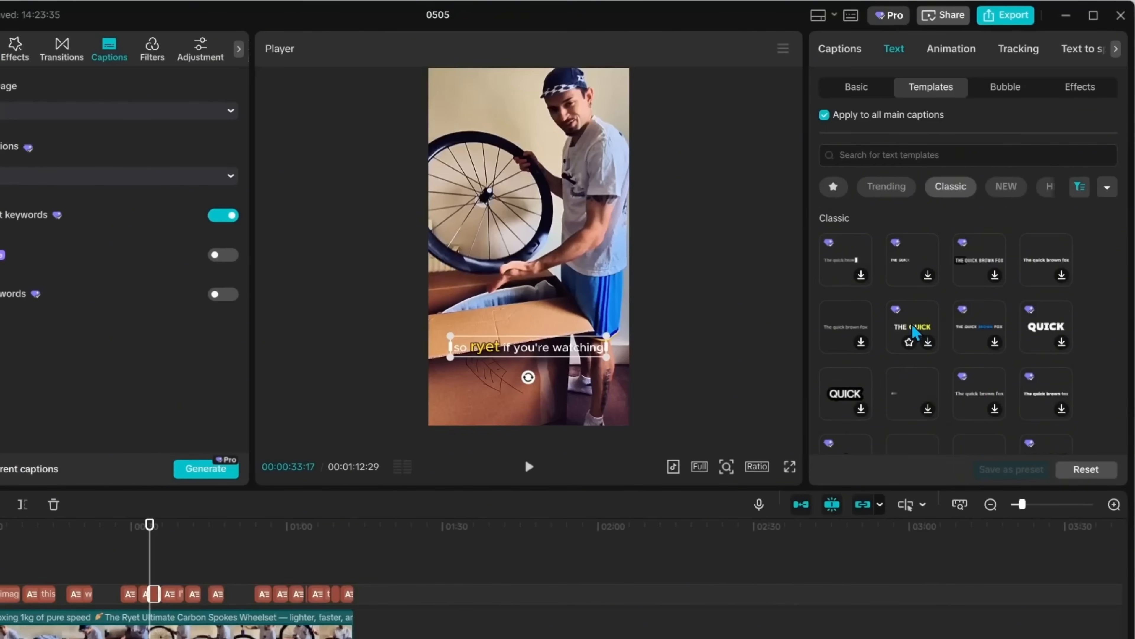
left_click(914, 333)
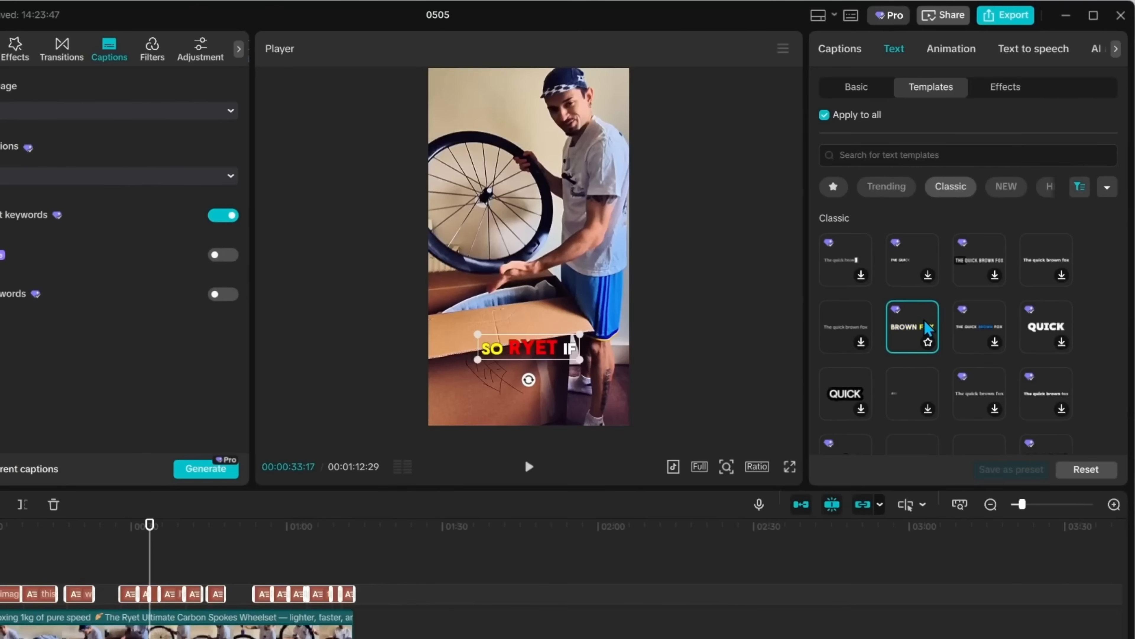
Move the playhead back and play the video to preview the styled captions
left_click(201, 548)
left_click(184, 549)
left_click(108, 552)
left_click(121, 553)
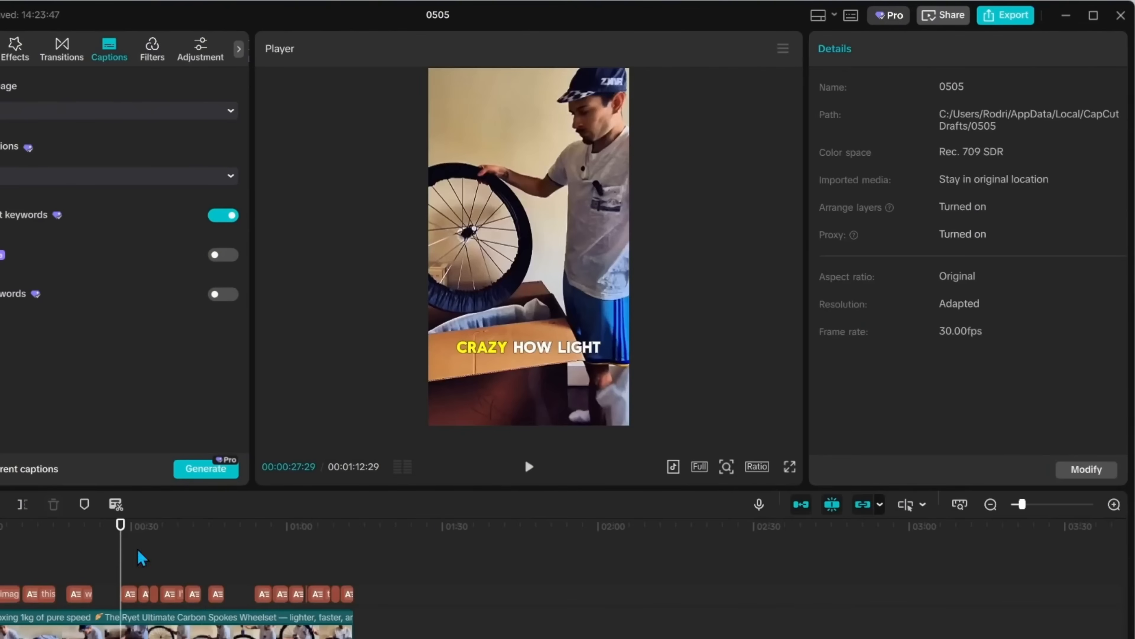
left_click(528, 467)
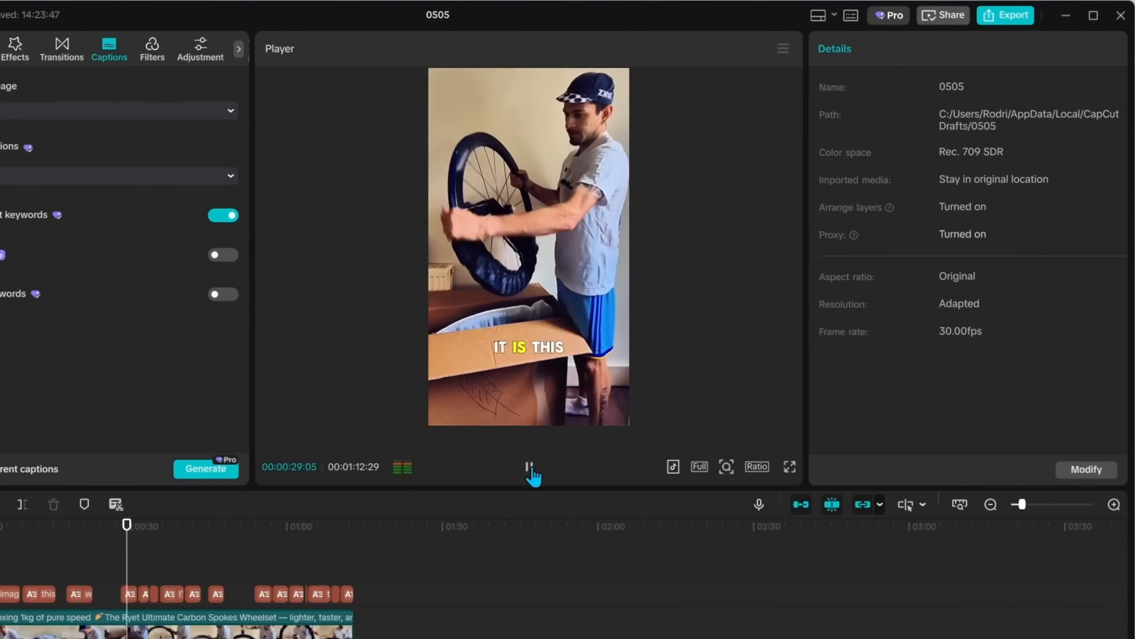
left_click(534, 473)
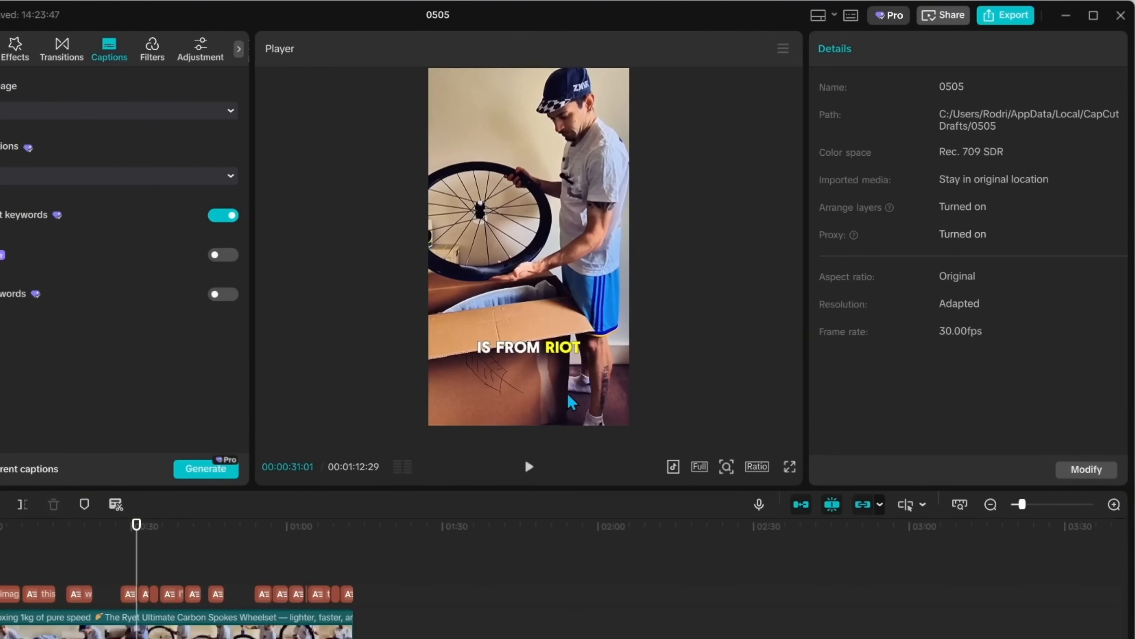
Select a caption clip and apply the favourite "TURN YOUR TEXT INTO" template to all main captions, then play it
left_click(571, 401)
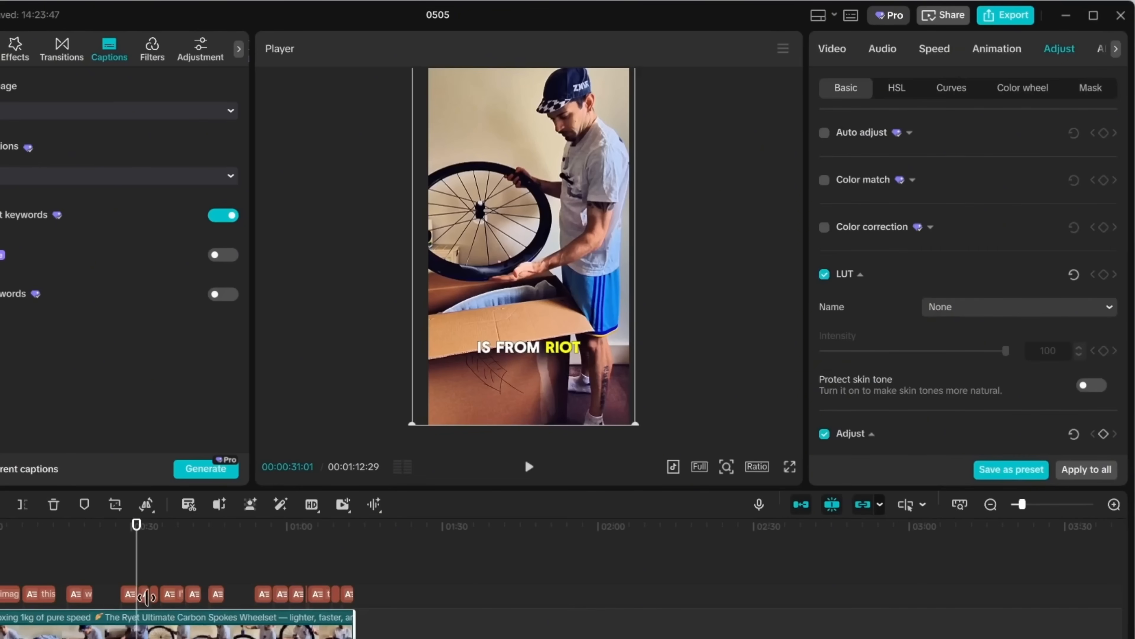
left_click(130, 591)
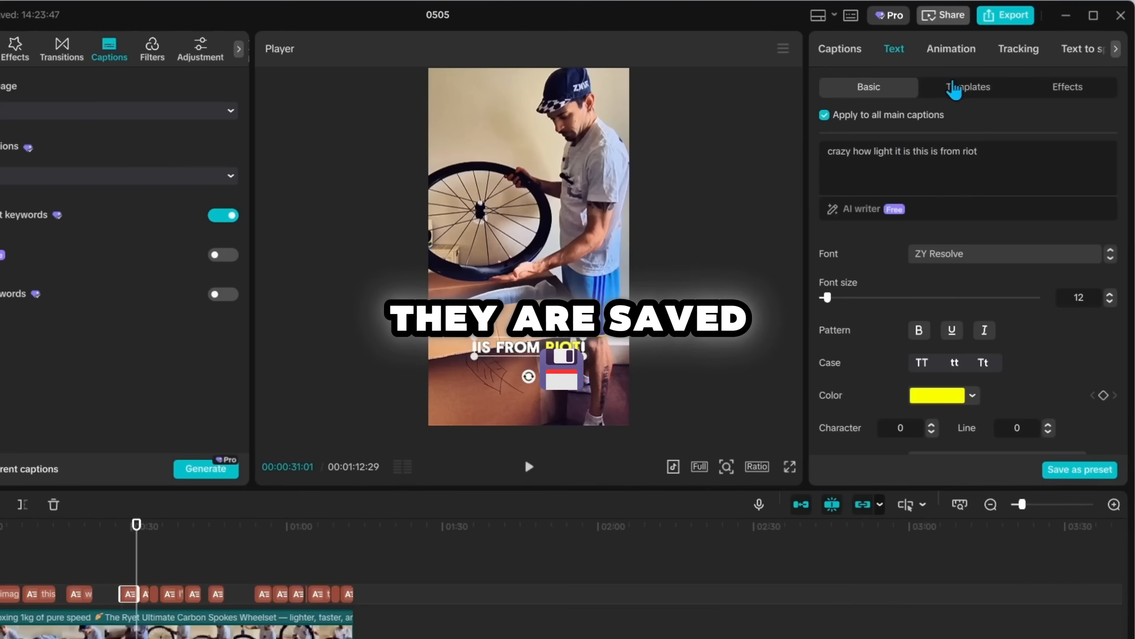
left_click(954, 88)
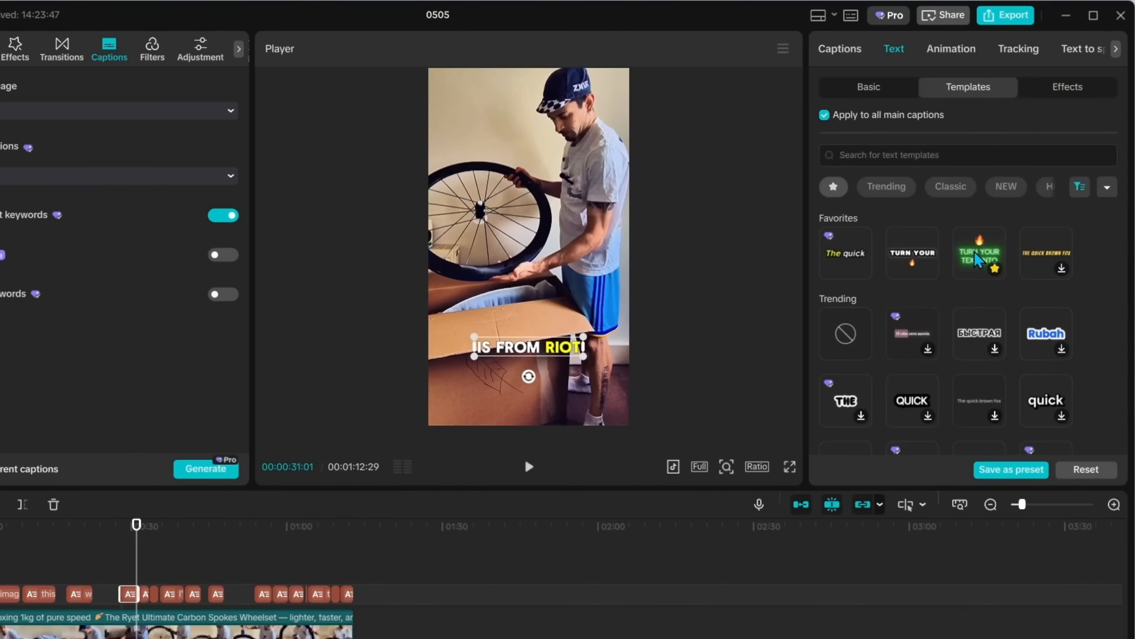
left_click(976, 258)
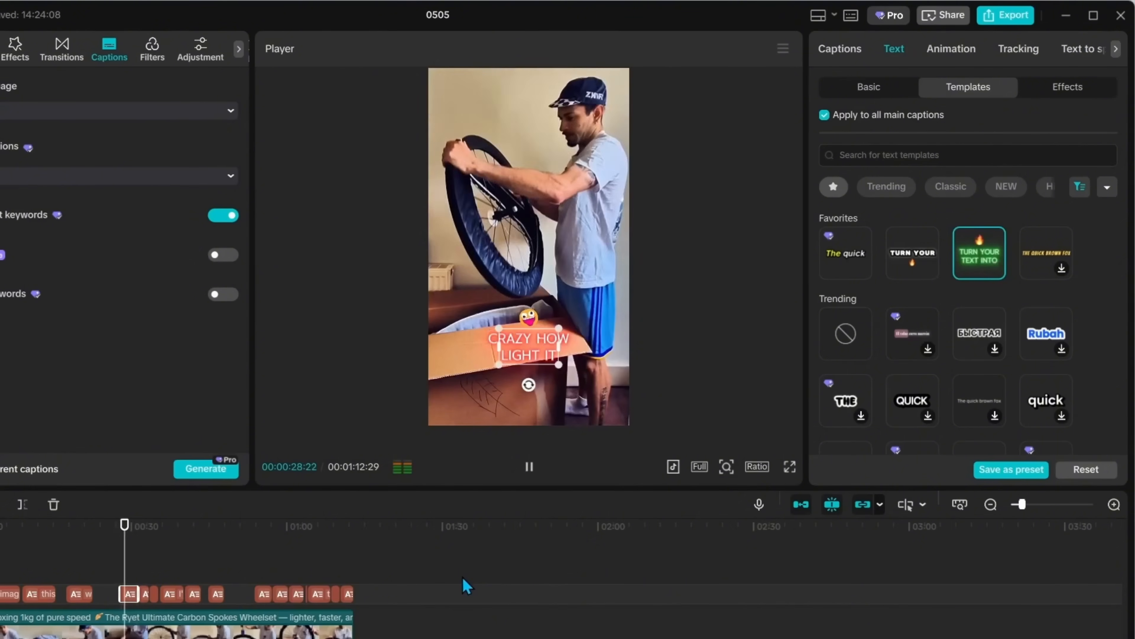
left_click(532, 470)
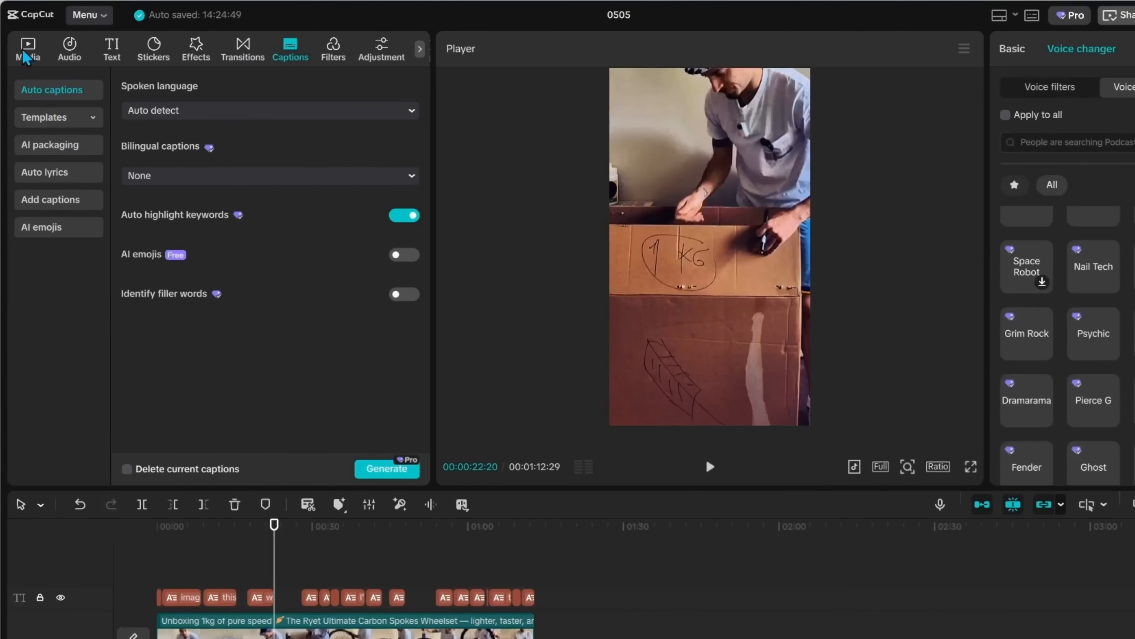
Open the stock media library and search it for "feathers"
left_click(38, 58)
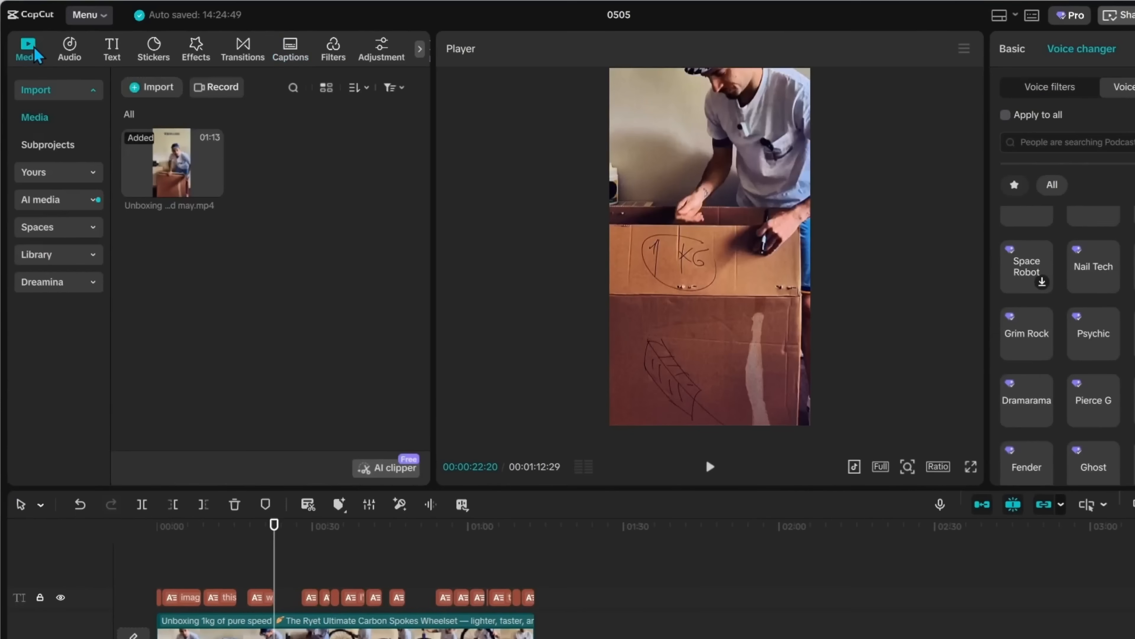
left_click(67, 254)
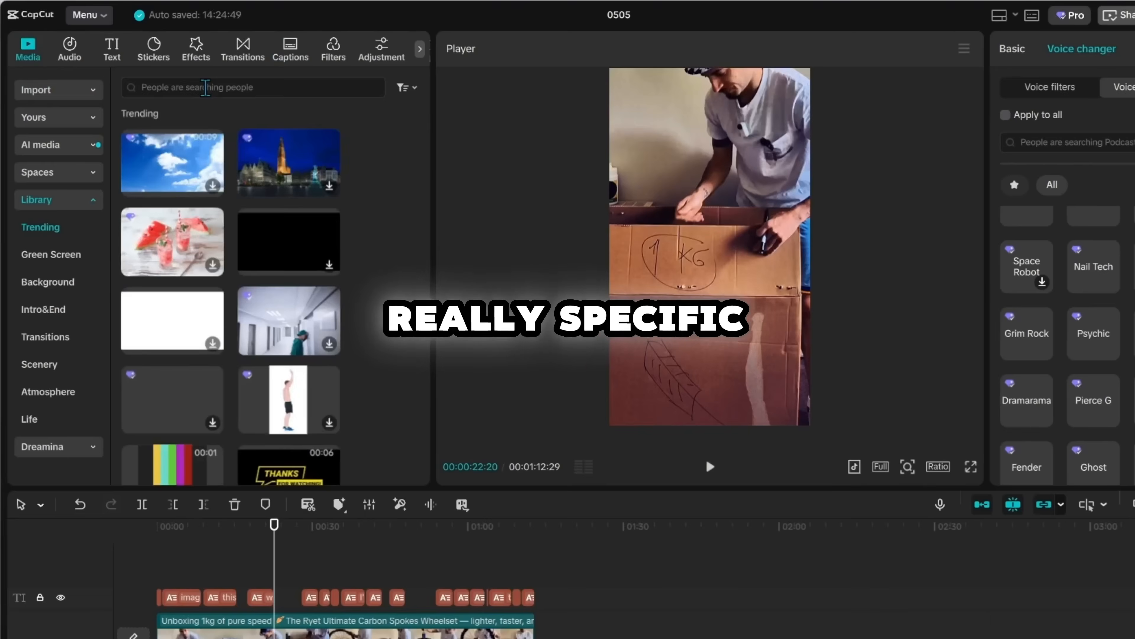
left_click(205, 87)
type("feathers")
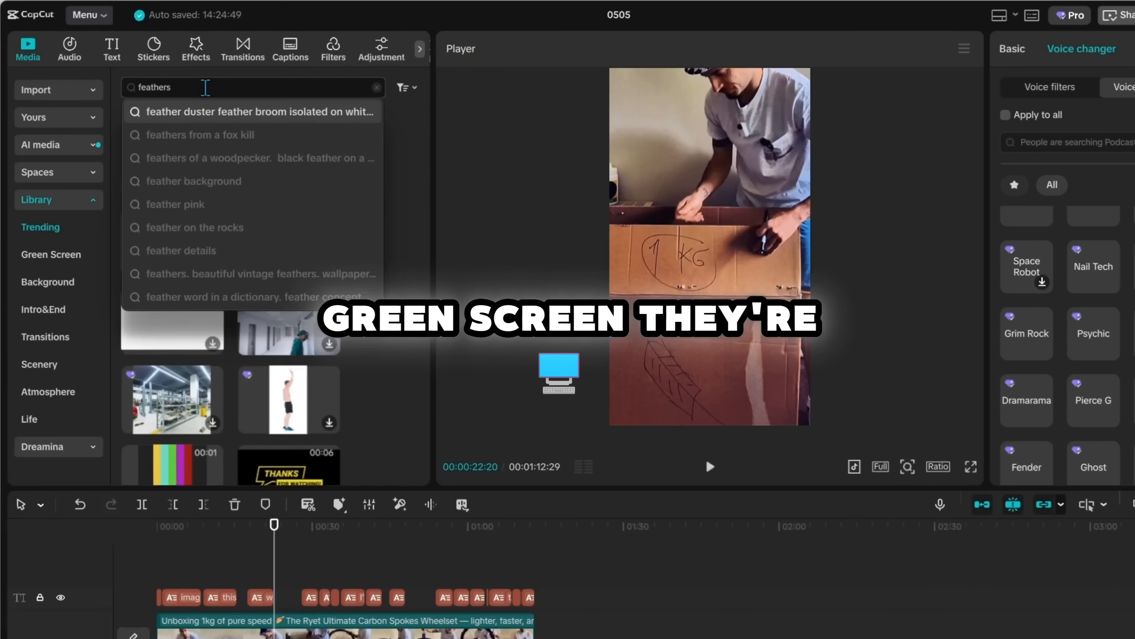
key("Return")
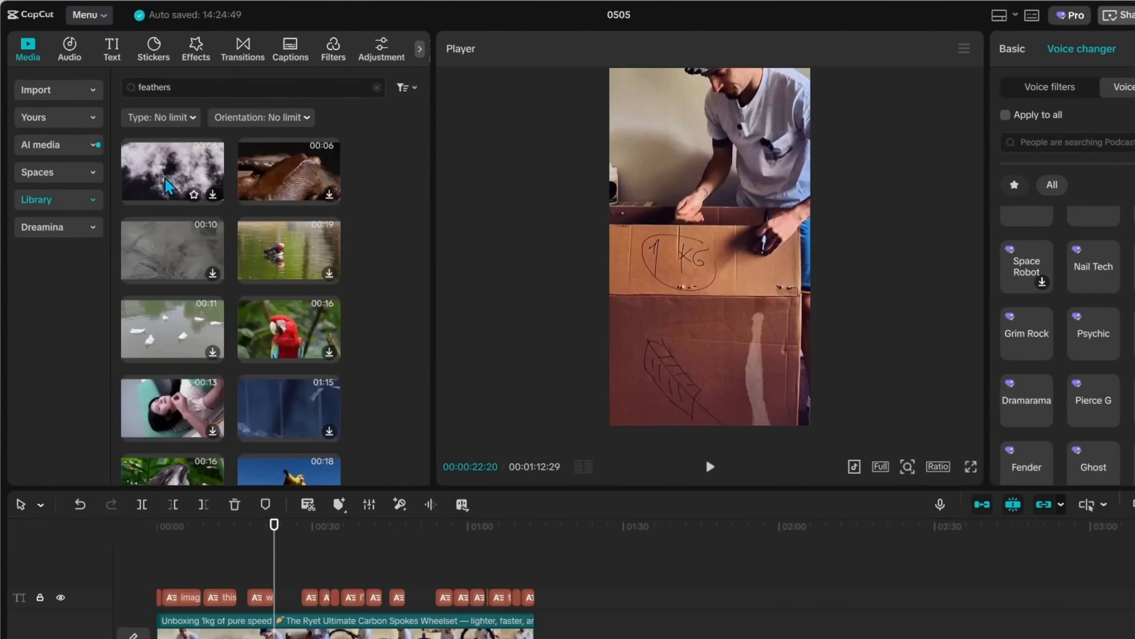
Change the library search to "feather"
scroll(286, 358, "down", 3)
scroll(286, 357, "up", 3)
left_click(232, 84)
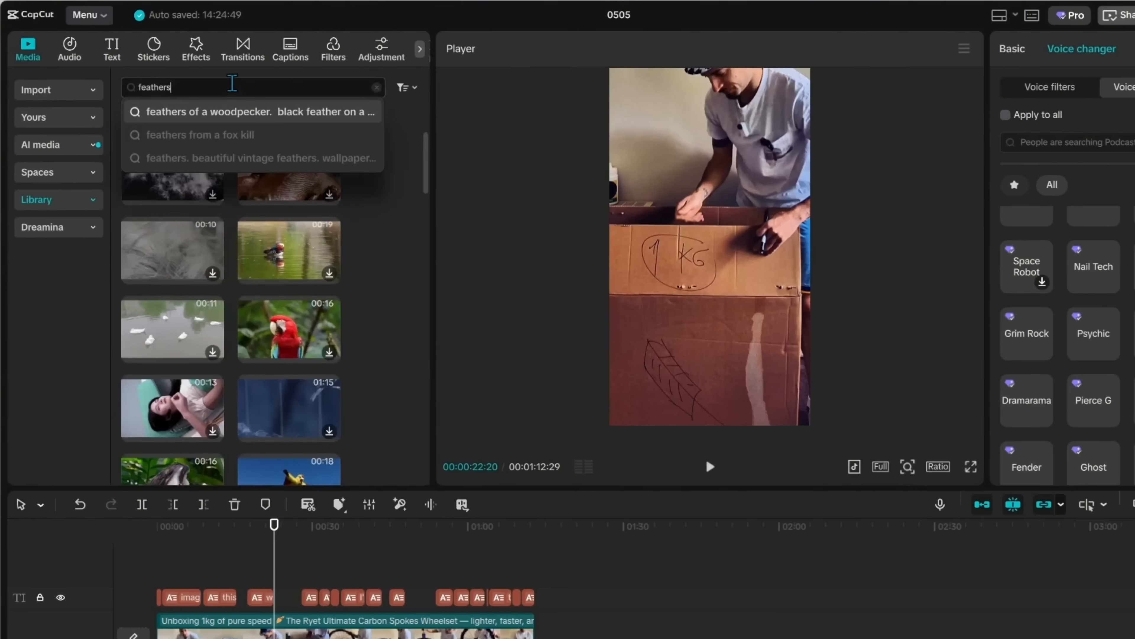
key("BackSpace")
key("Return")
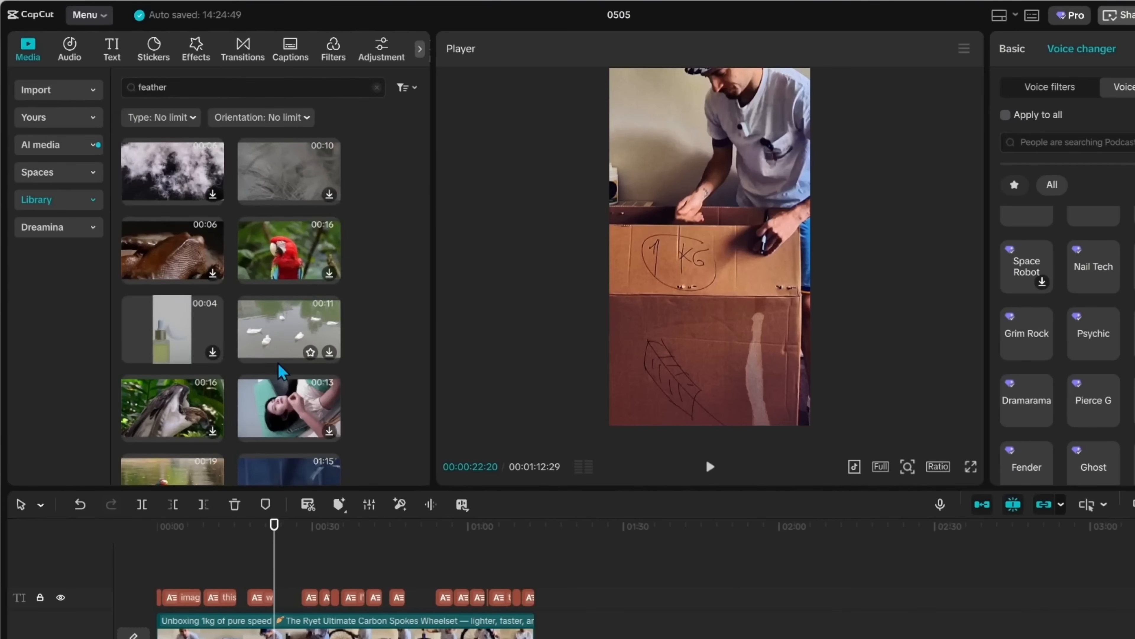
Replace the search term with "lightweight" and run the search
left_click_drag(210, 89, 122, 94)
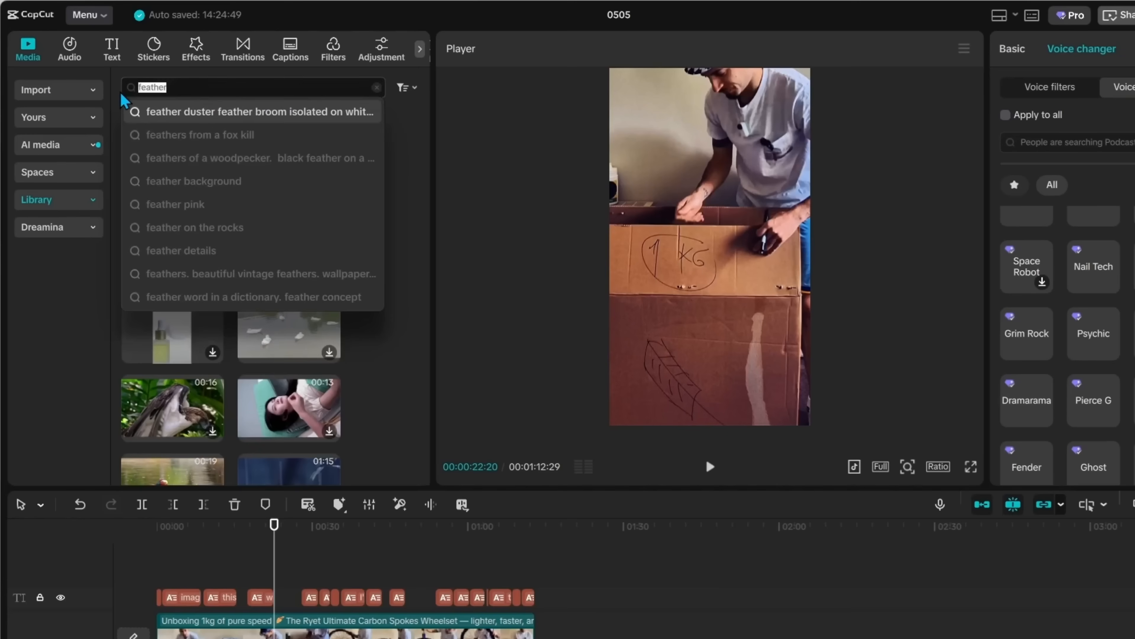
type("lightweight")
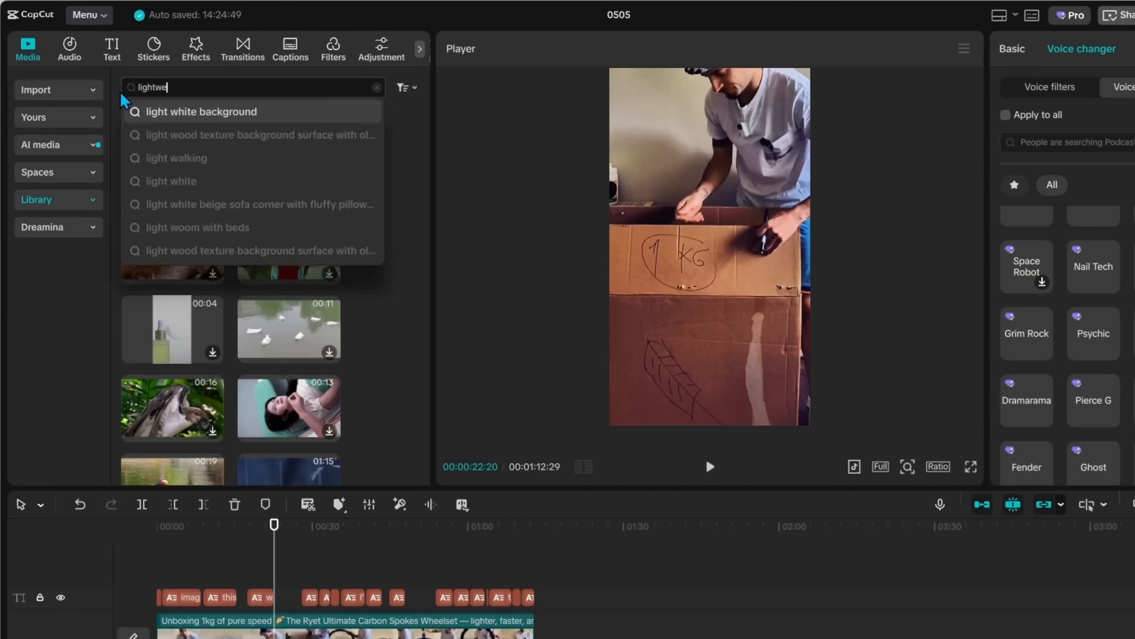
key("Return")
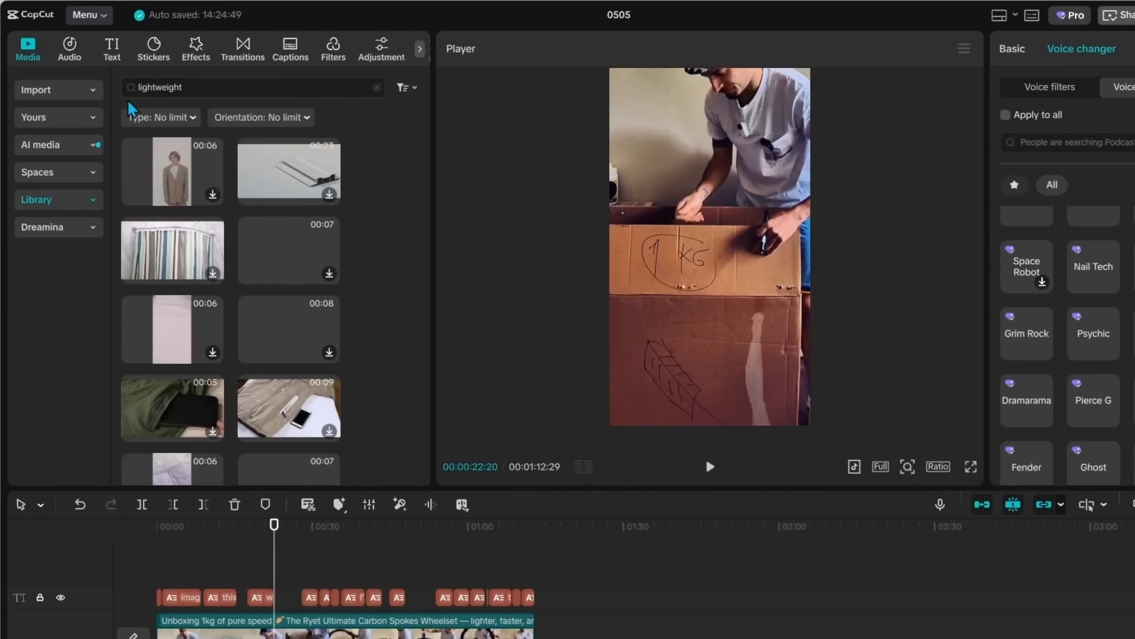
Add the green-screen "White Feather Falling against green Background" clip to a track above the main video
scroll(325, 278, "down", 5)
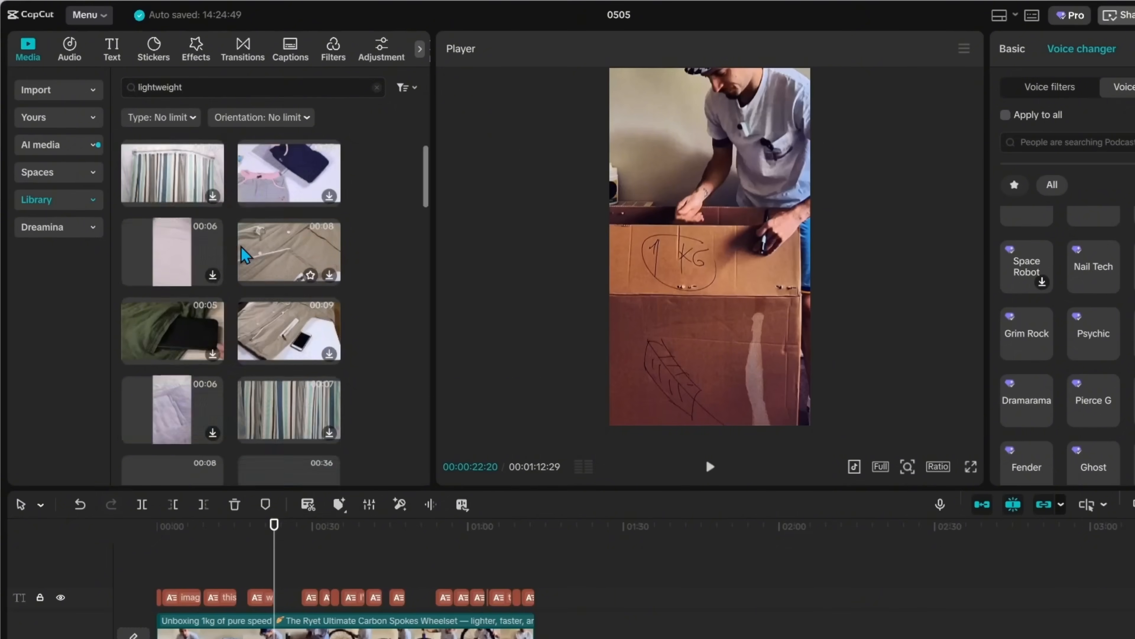
scroll(326, 278, "up", 2)
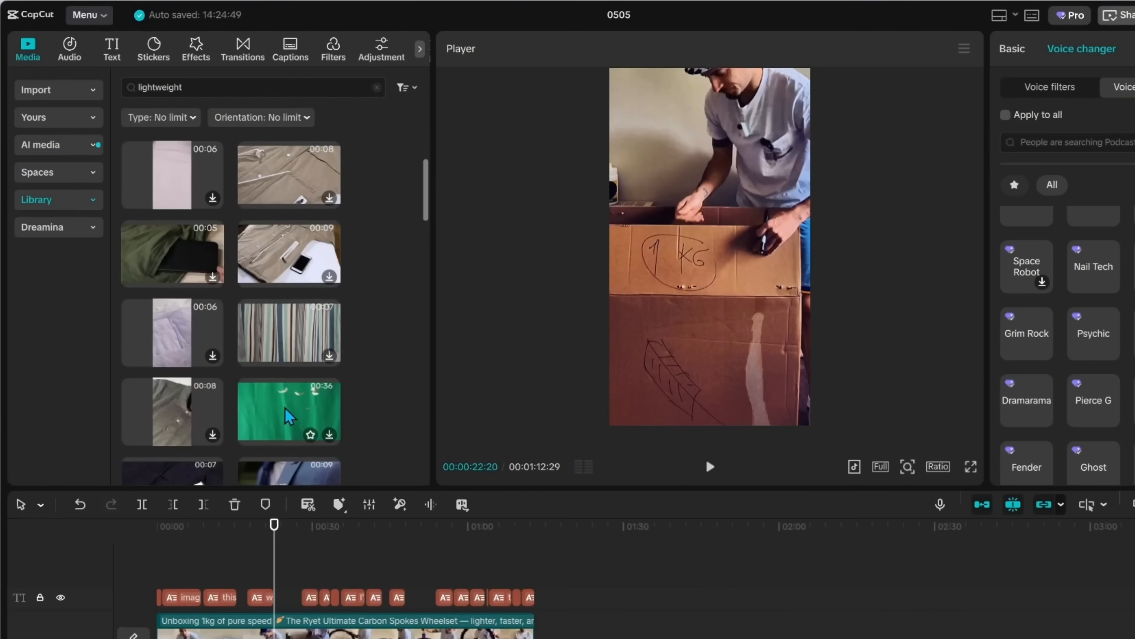
left_click(277, 416)
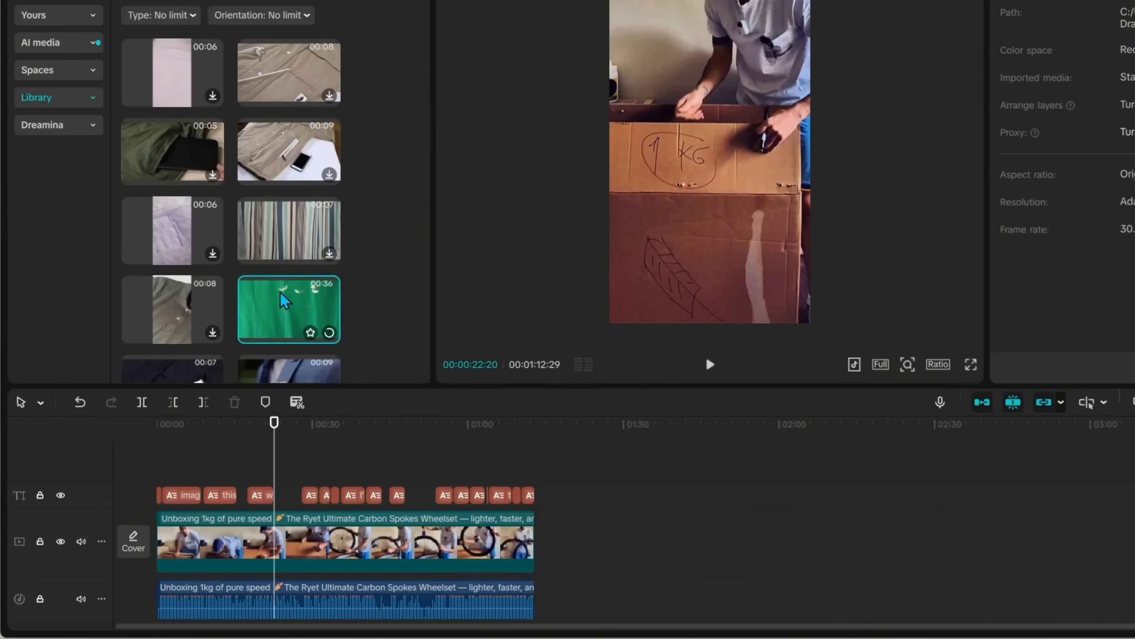
left_click_drag(285, 302, 274, 465)
left_click(348, 463)
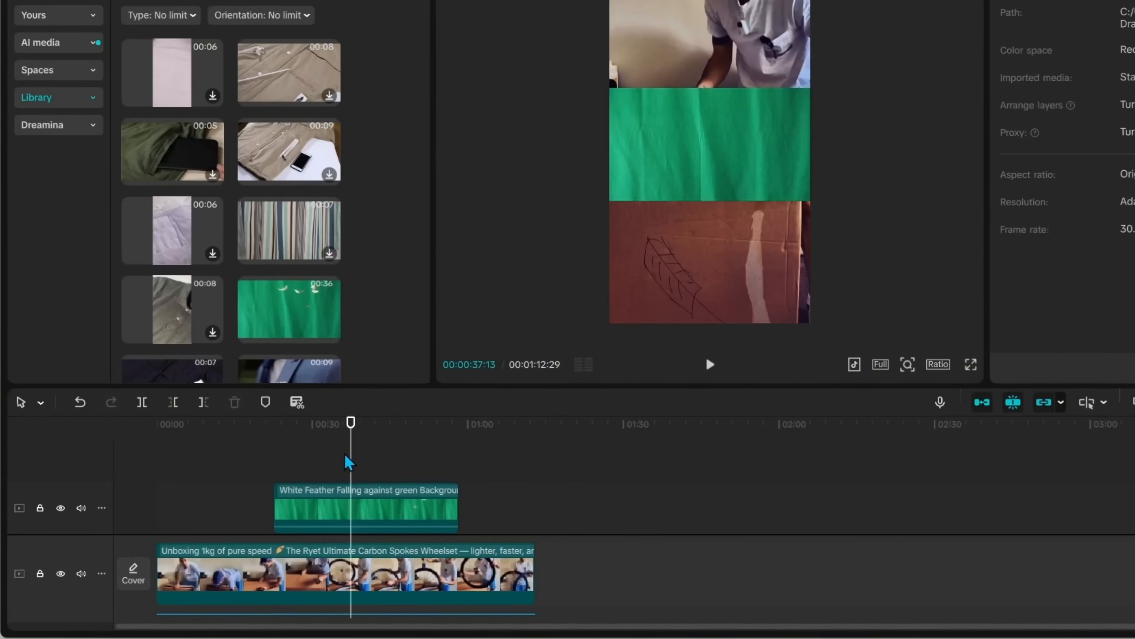
Scale the feather overlay up to fill the frame and move the clip to the start of the timeline
left_click(707, 143)
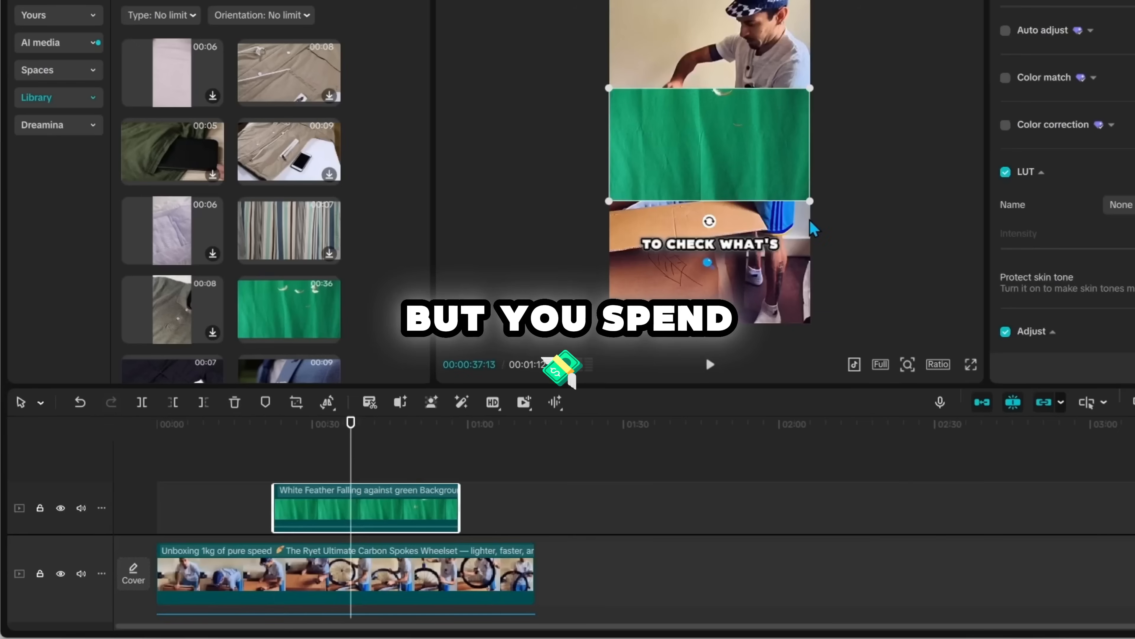
left_click_drag(810, 201, 1057, 528)
left_click(297, 461)
left_click_drag(297, 461, 388, 509)
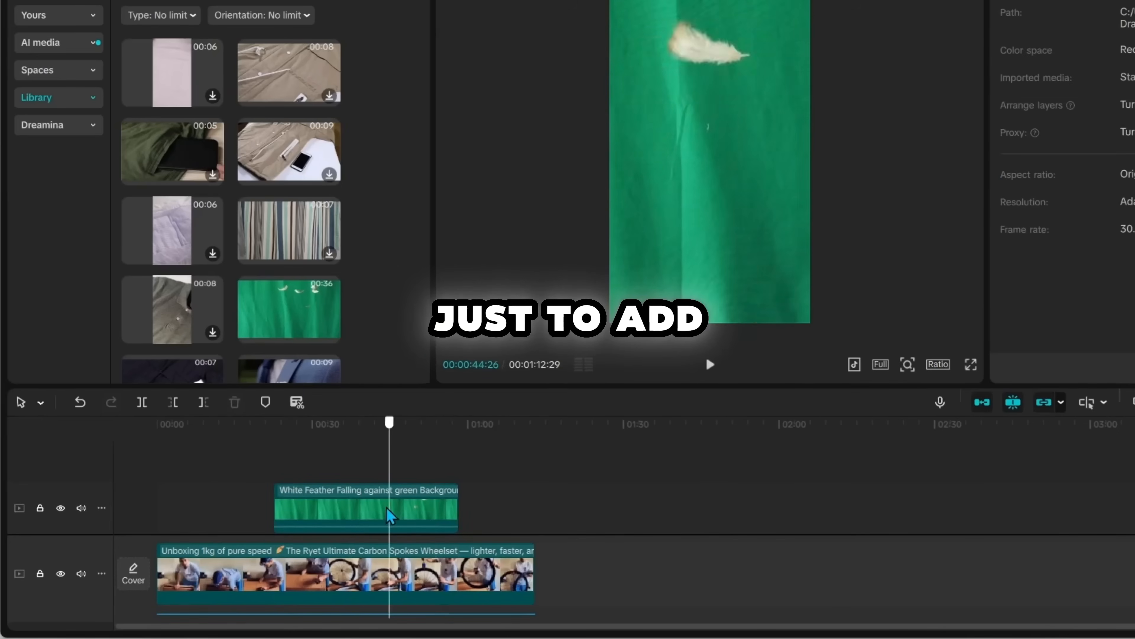
left_click_drag(320, 507, 201, 499)
left_click(196, 499)
Enable Chroma key on the feather clip and pick its green background colour in the player
left_click(1011, 1)
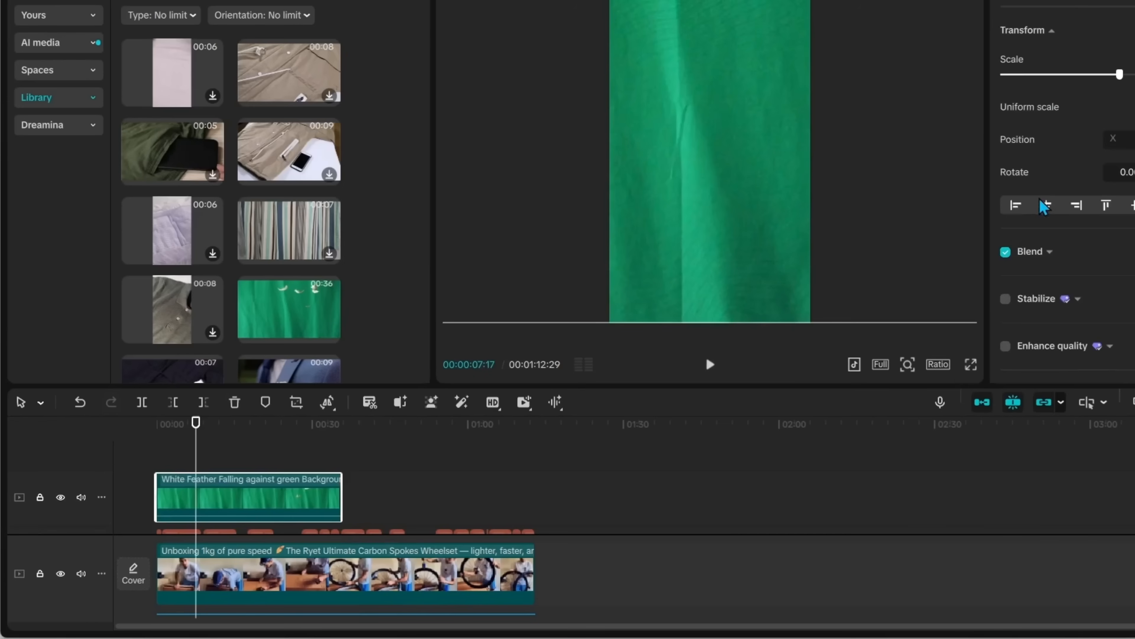
left_click(1106, 2)
left_click(1005, 111)
left_click(1065, 142)
left_click(762, 153)
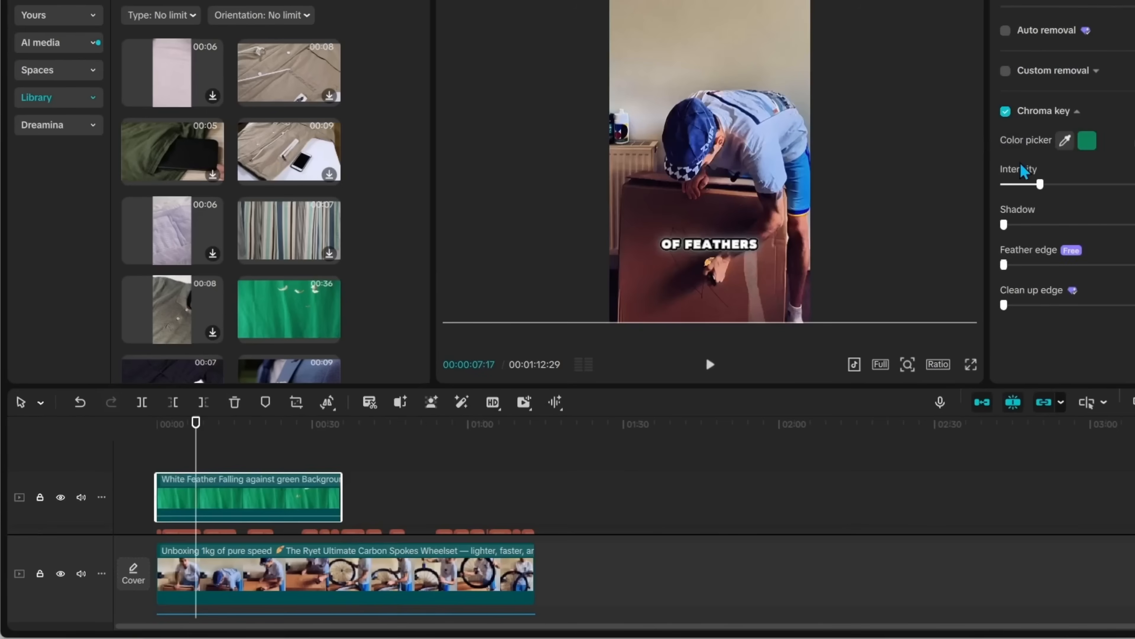
Split the feather clip at about 0:09 and delete its first segment
left_click(710, 365)
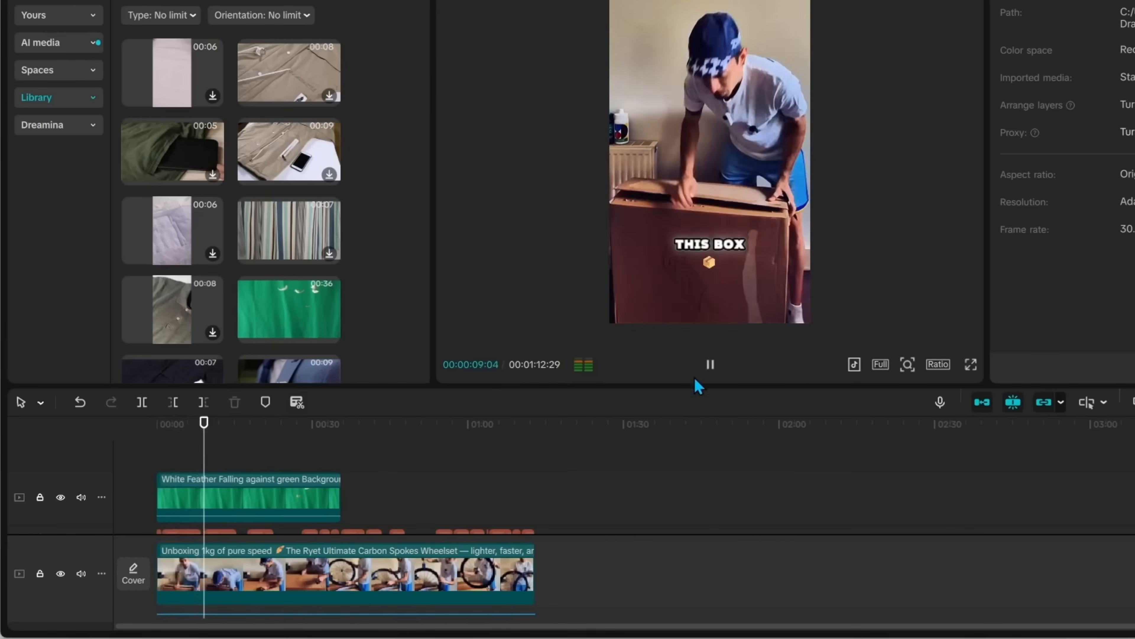
left_click(709, 364)
left_click(247, 515)
left_click(142, 402)
left_click_drag(205, 455, 246, 452)
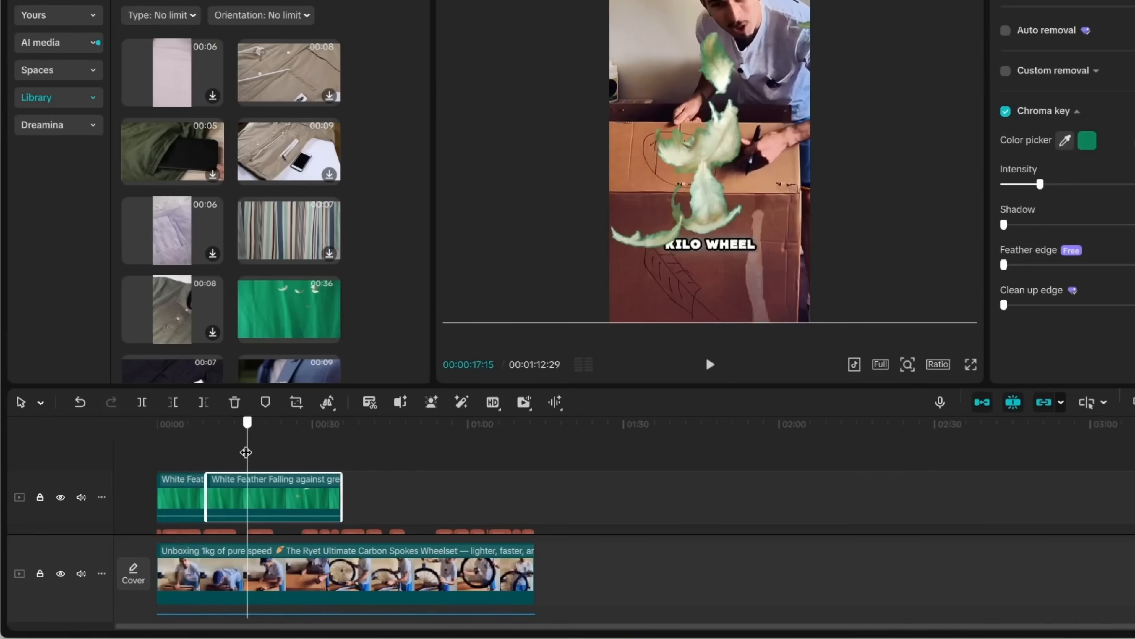
left_click(161, 514)
key("Delete")
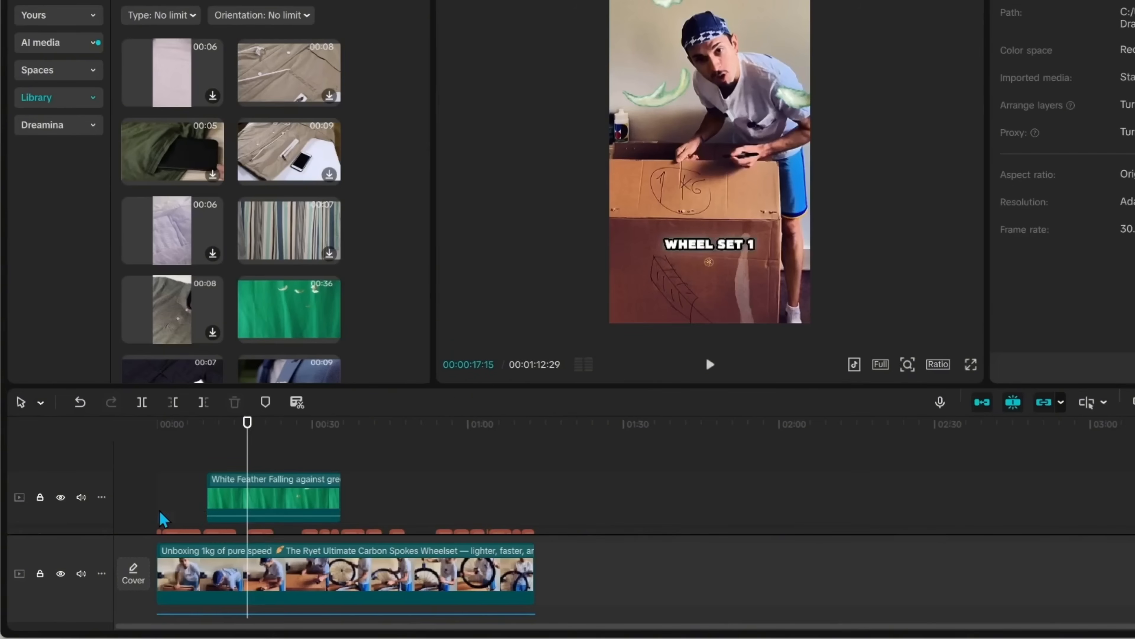
Move the remaining feather clip back to the start of the timeline
left_click_drag(256, 498, 169, 502)
left_click(184, 456)
left_click(228, 496)
left_click_drag(184, 457, 201, 453)
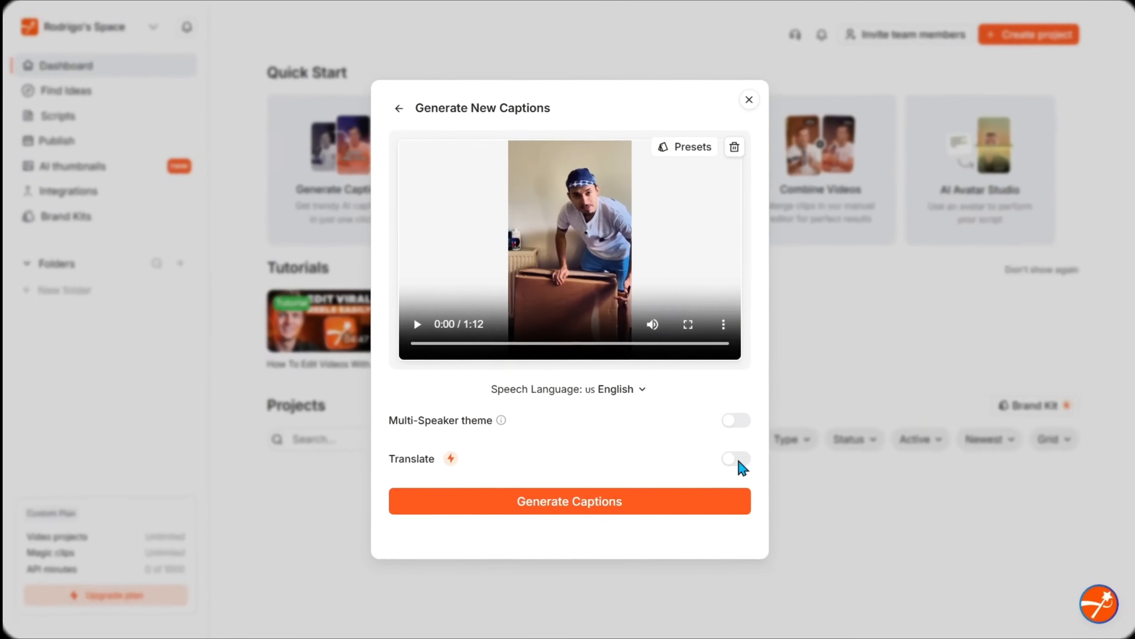
Switch to Submagic, generate captions for the unboxing video, and open the AI Captions style picker
left_click(736, 459)
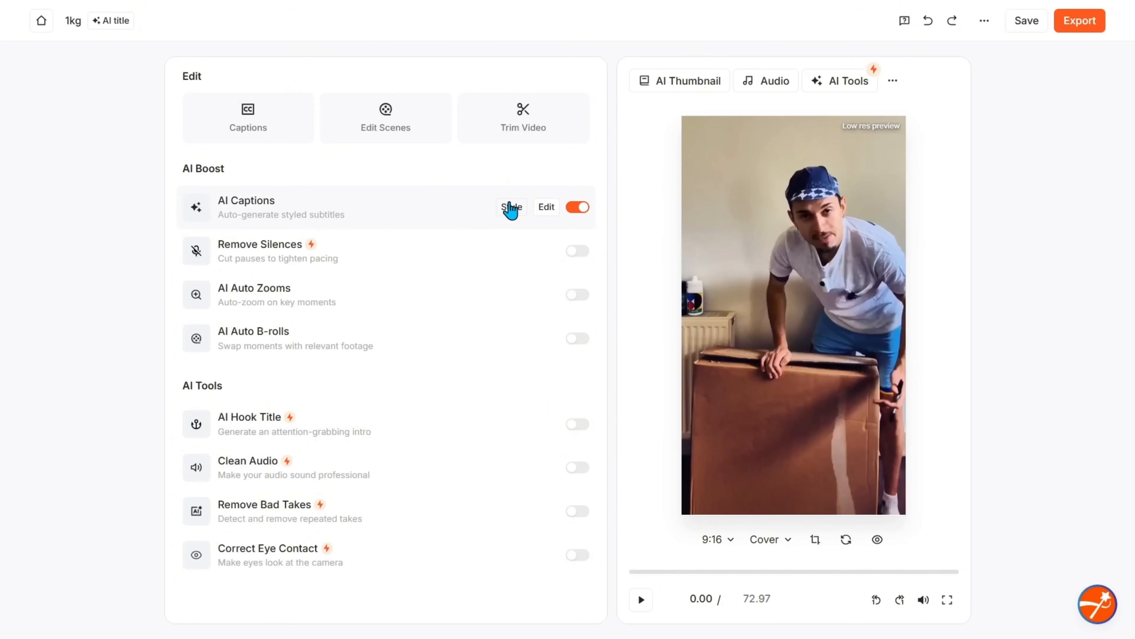
left_click(510, 208)
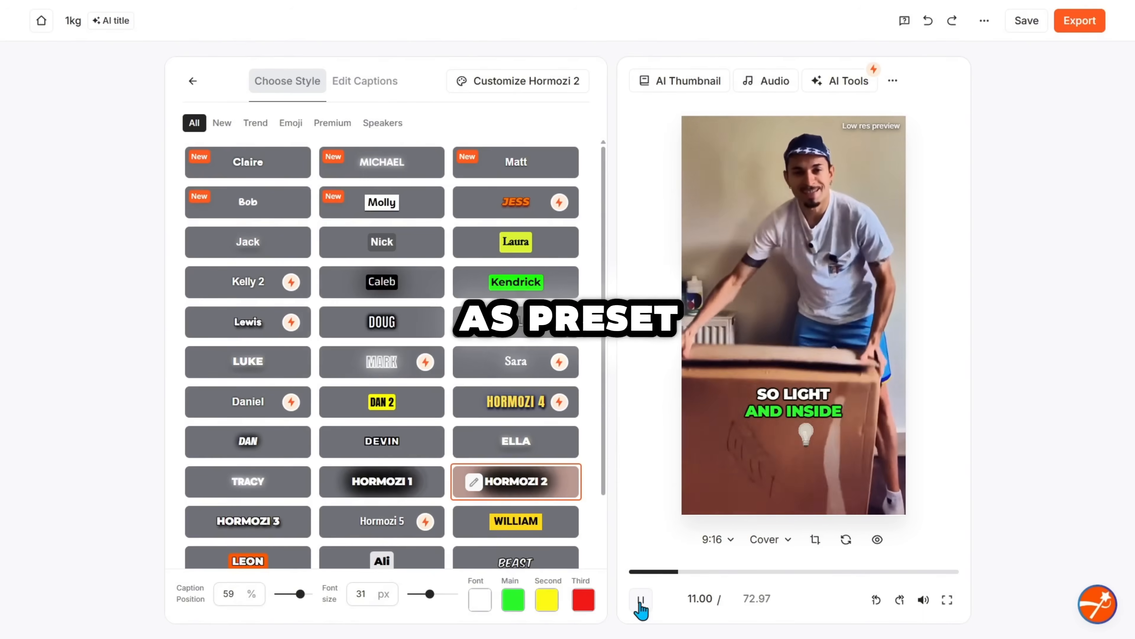
Browse the Trend and Emoji style categories, apply the Doug caption style, and play the preview
left_click(641, 601)
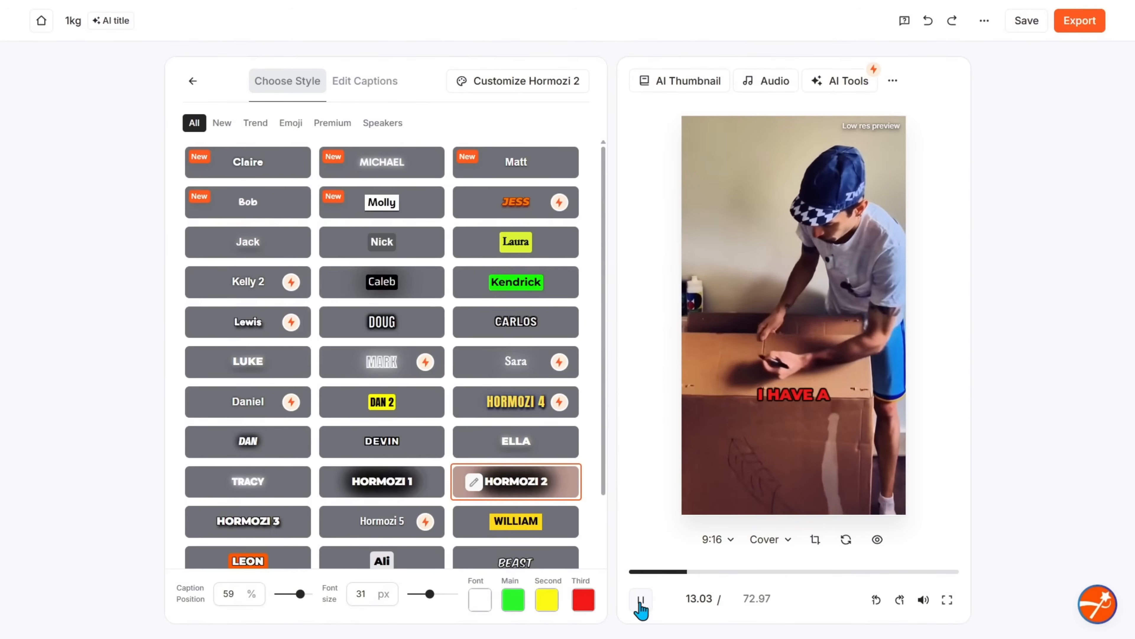
scroll(373, 418, "down", 3)
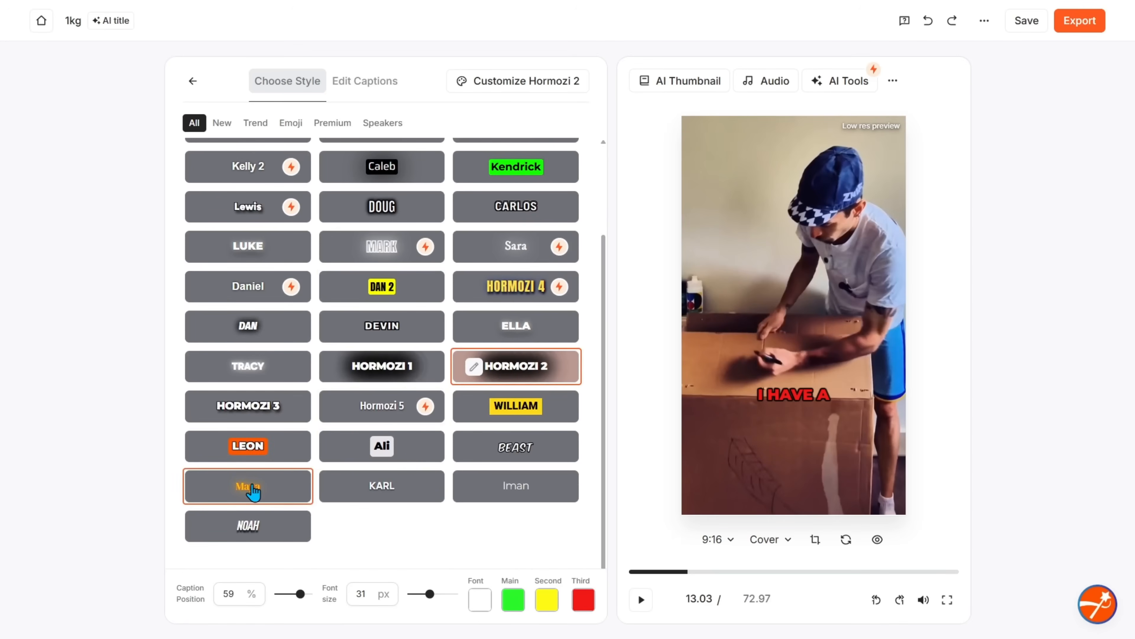
scroll(243, 484, "up", 3)
left_click(255, 122)
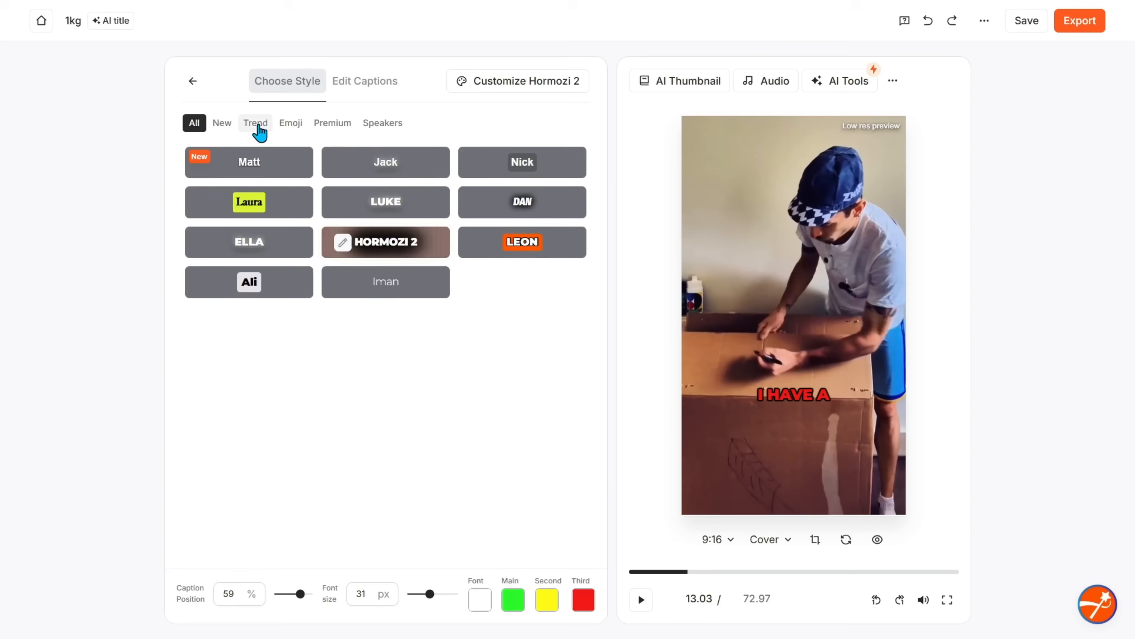
left_click(291, 124)
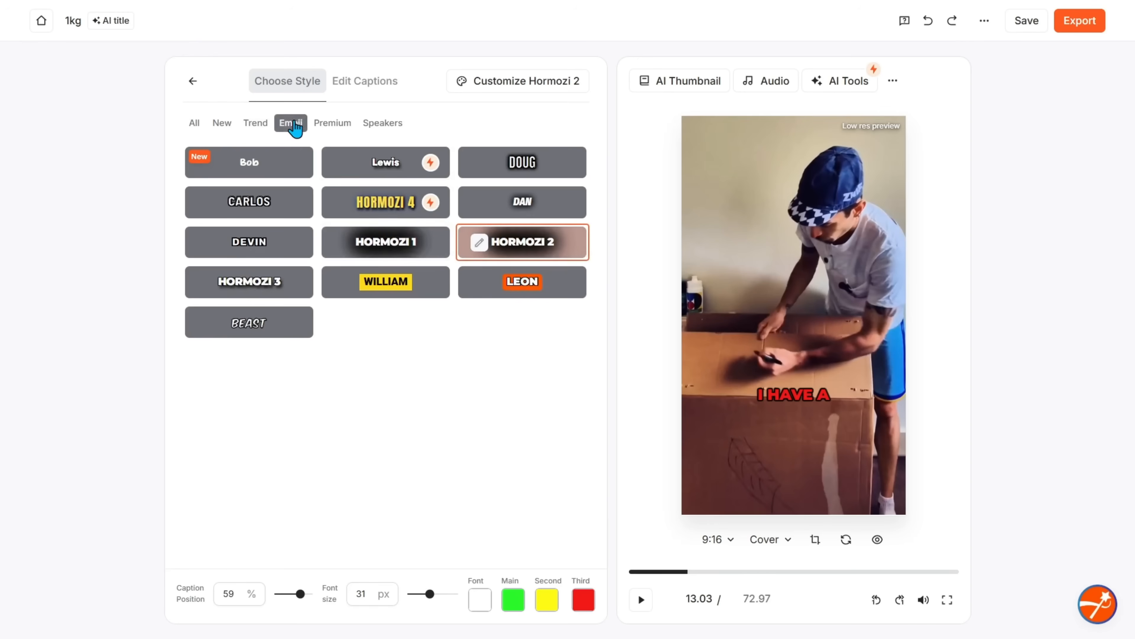
left_click(523, 169)
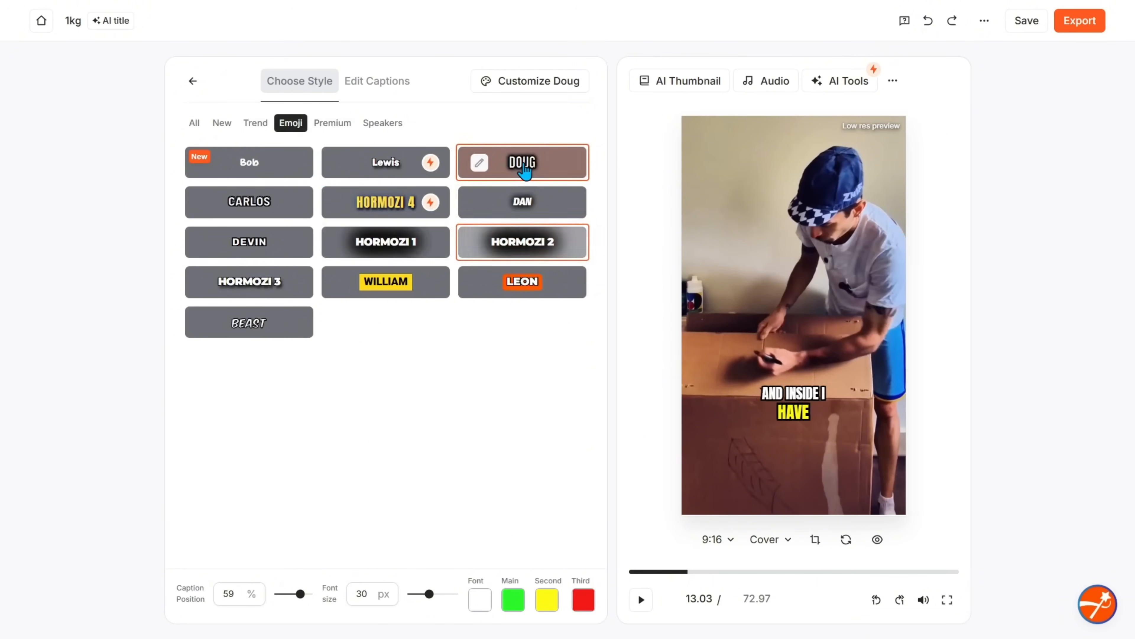
left_click(641, 604)
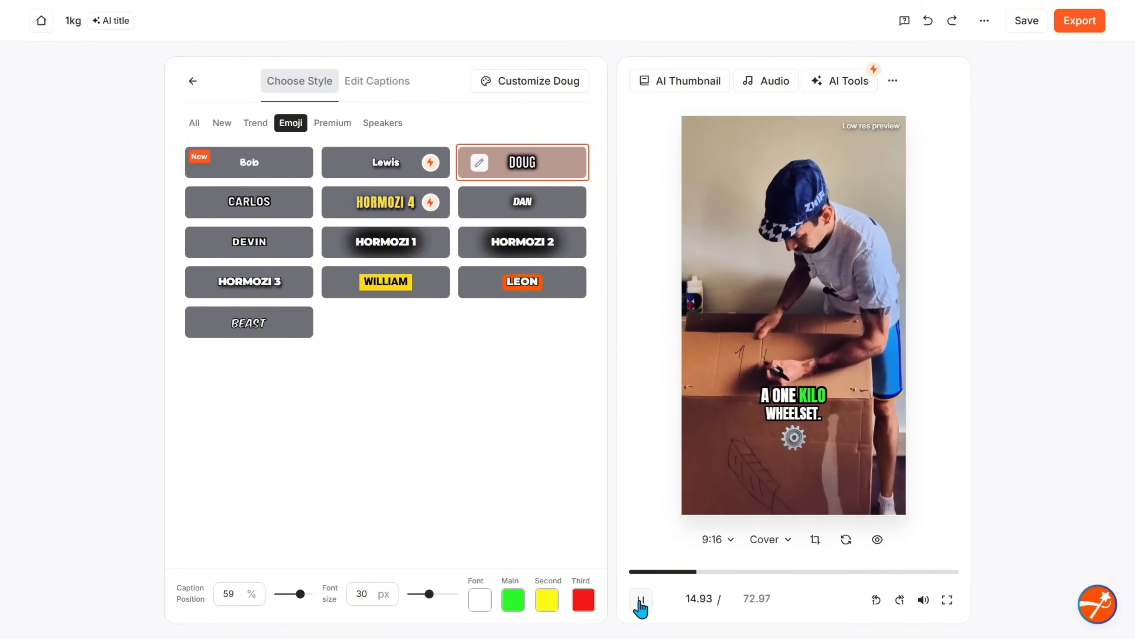
Open Edit Captions and scroll through the caption lines, opening the emoji picker on "So the front wheel"
left_click(383, 85)
scroll(348, 442, "down", 5)
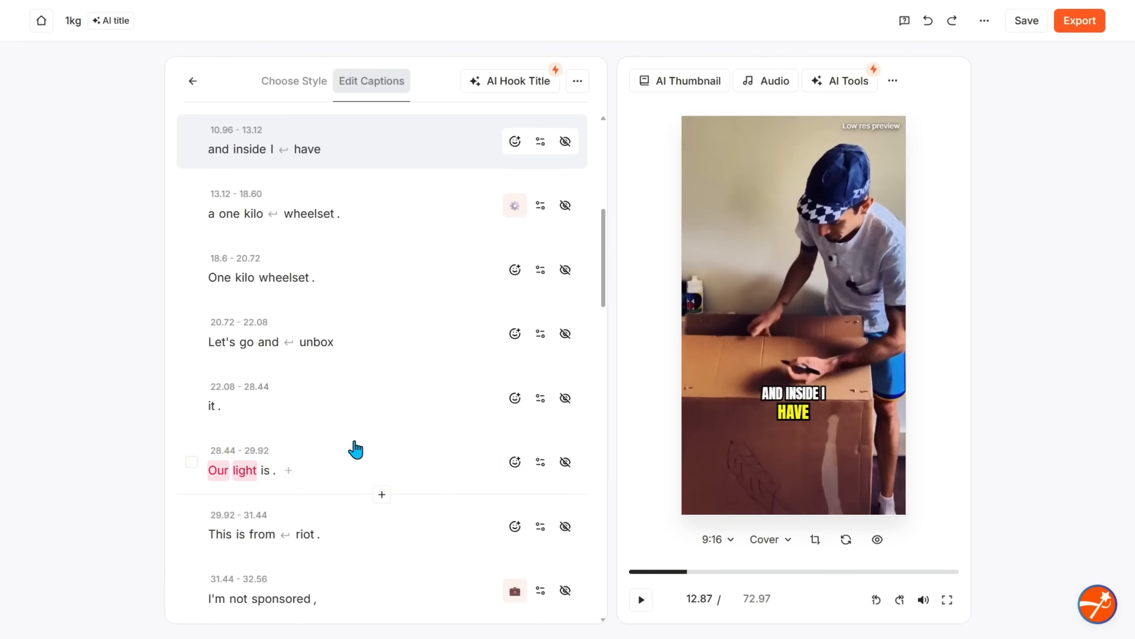
scroll(304, 394, "down", 5)
scroll(329, 380, "down", 4)
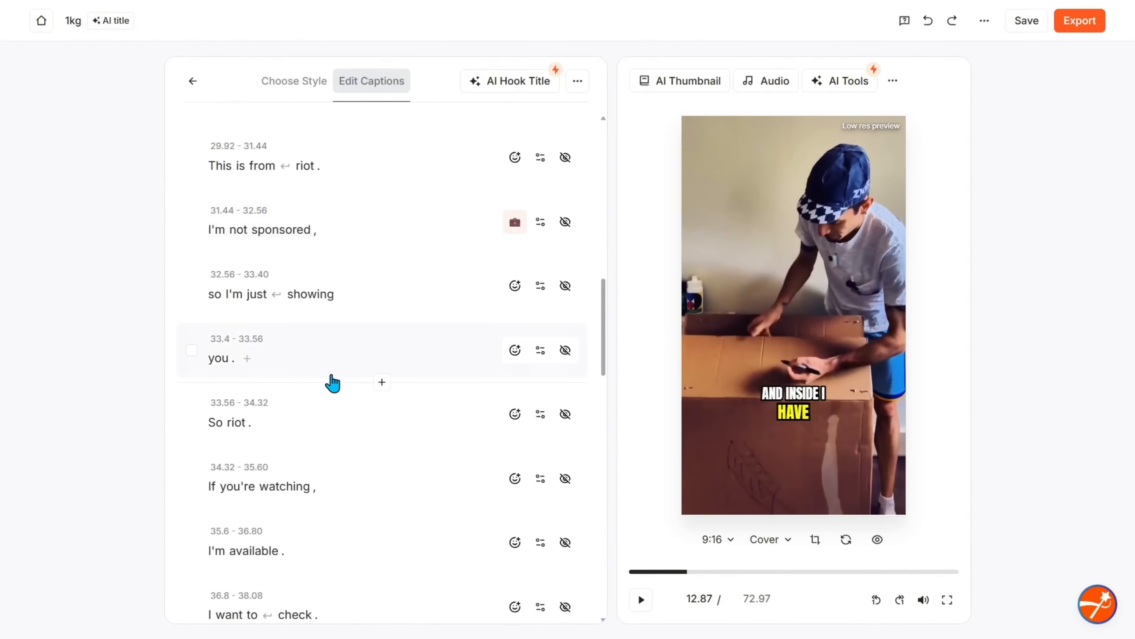
scroll(314, 397, "down", 10)
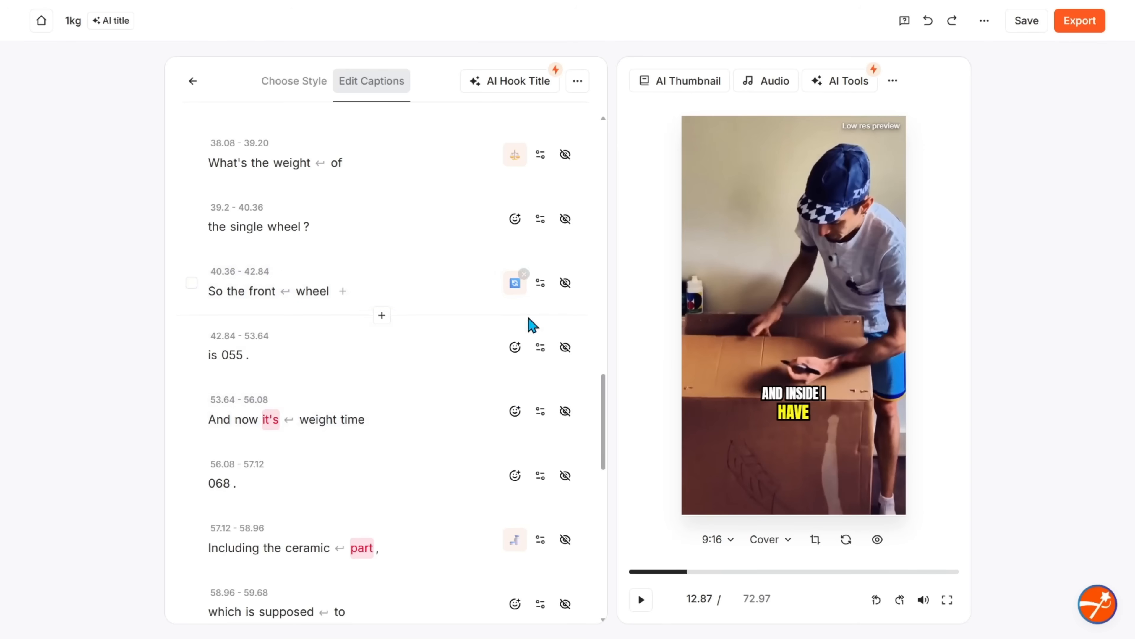
left_click(514, 288)
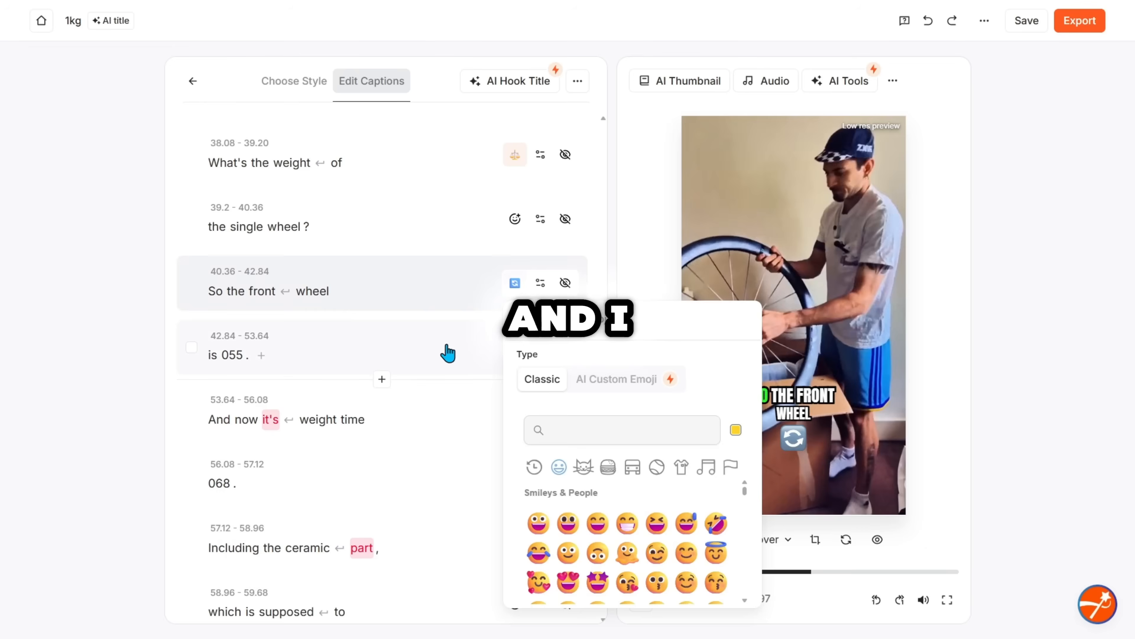
Correct the number in the "is 055." caption line to read 0.55
left_click(247, 354)
left_click(244, 356)
left_click(243, 357)
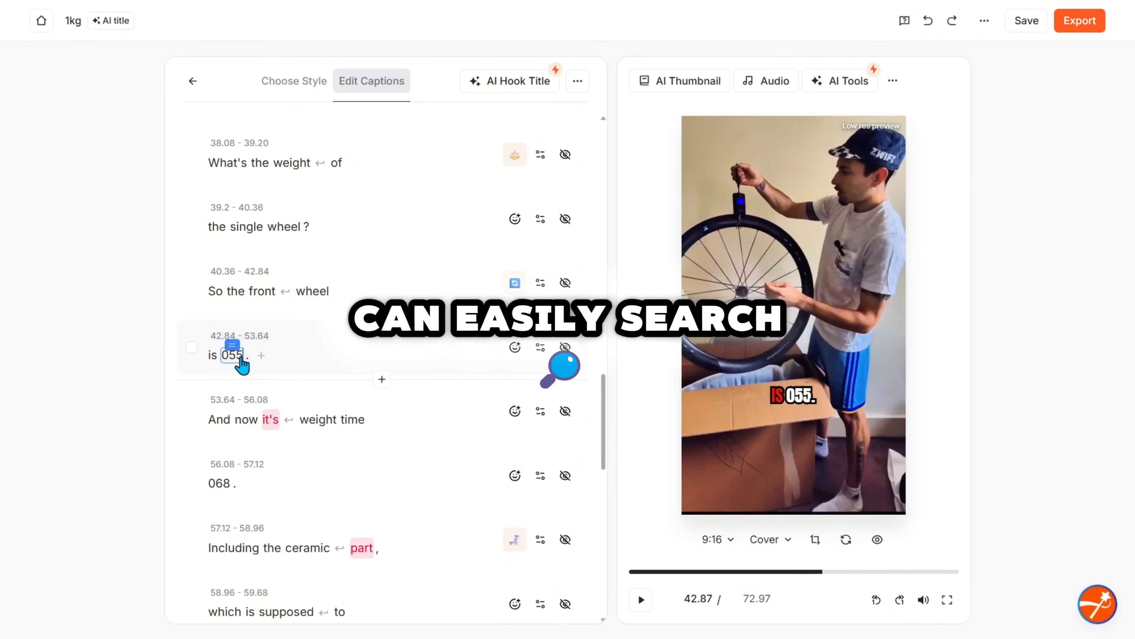
left_click(240, 357)
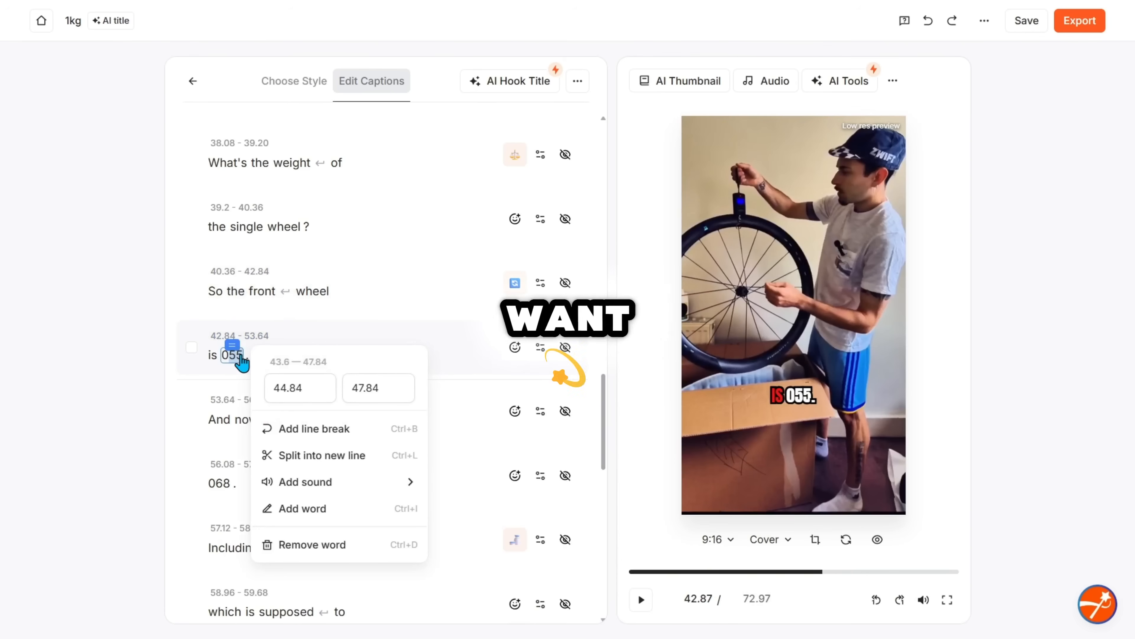
type(".")
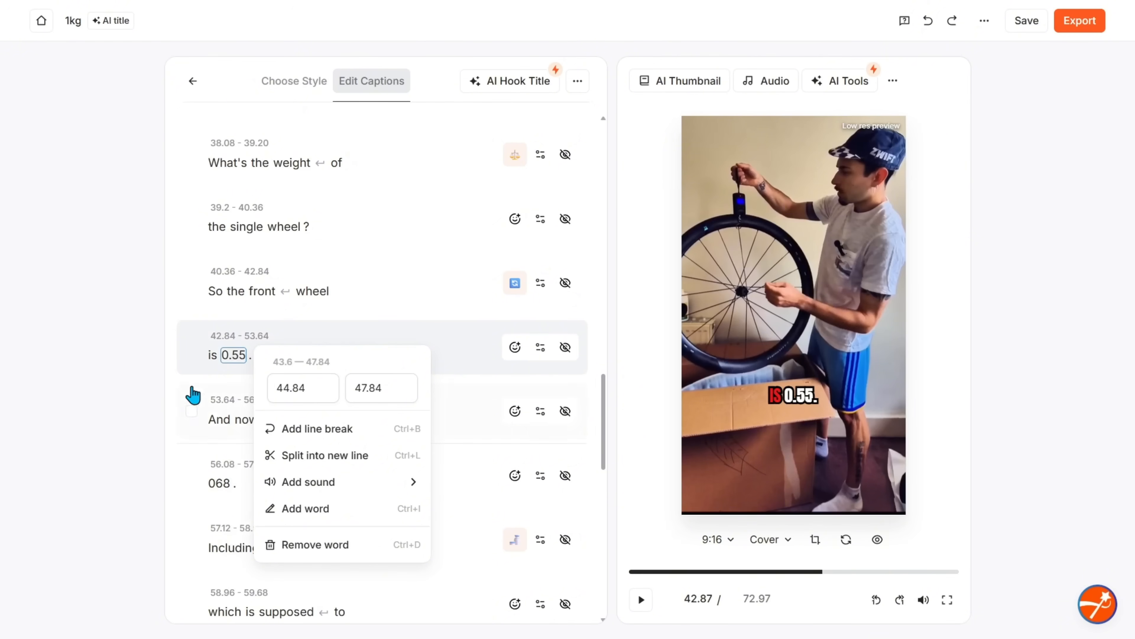
left_click(168, 373)
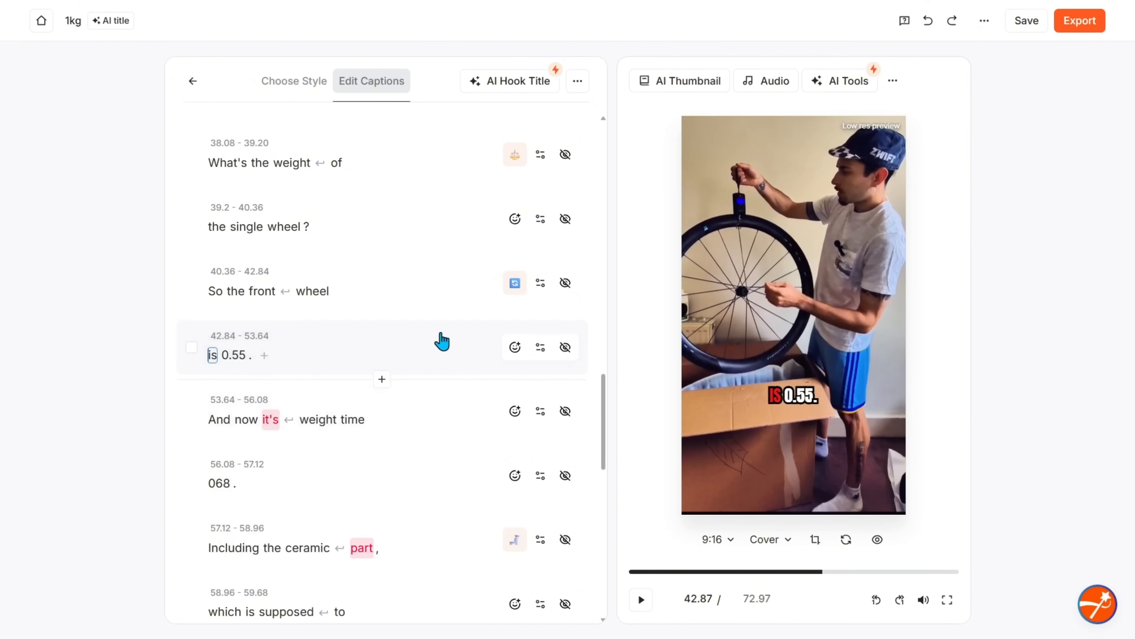
Delete the word "I" from the "but I imagine for" caption line
scroll(440, 341, "down", 5)
scroll(295, 380, "up", 10)
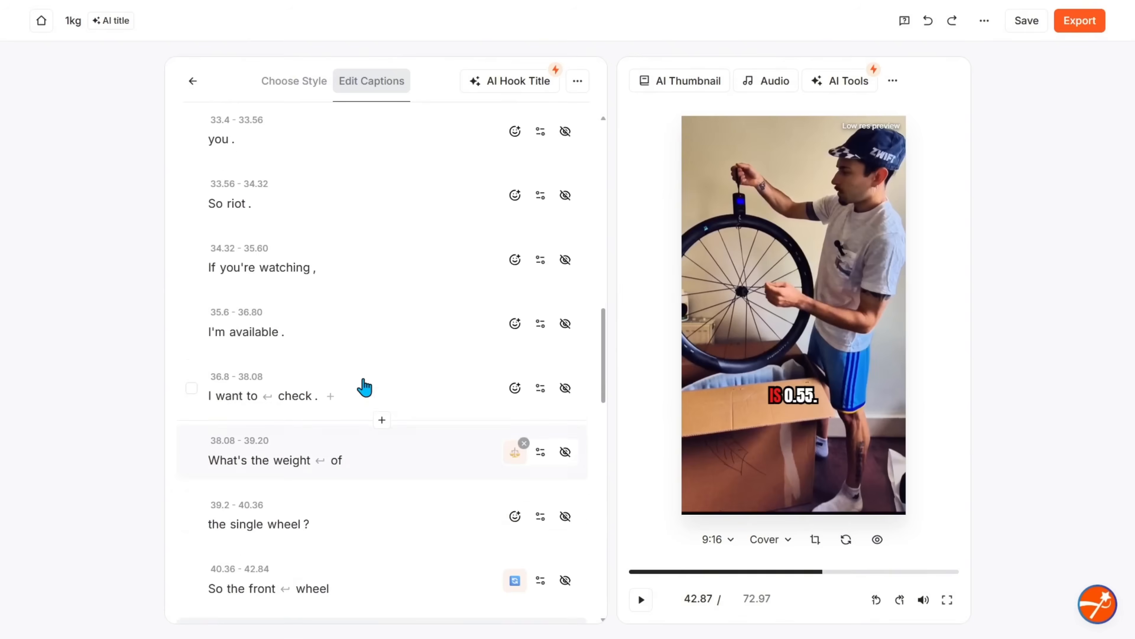
scroll(364, 386, "up", 10)
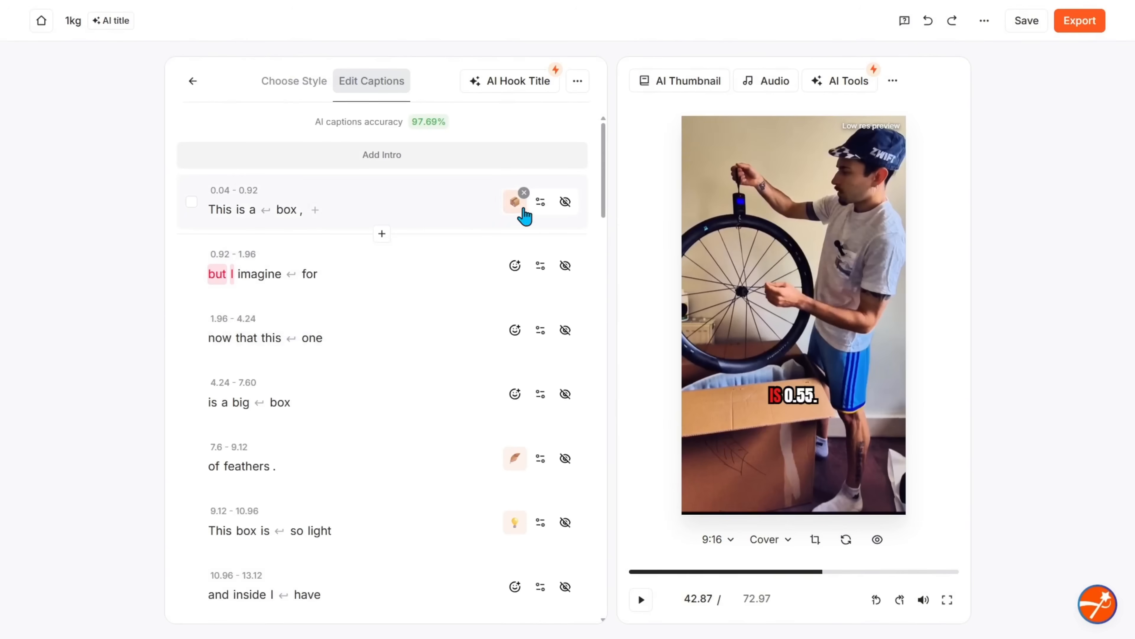
left_click(243, 275)
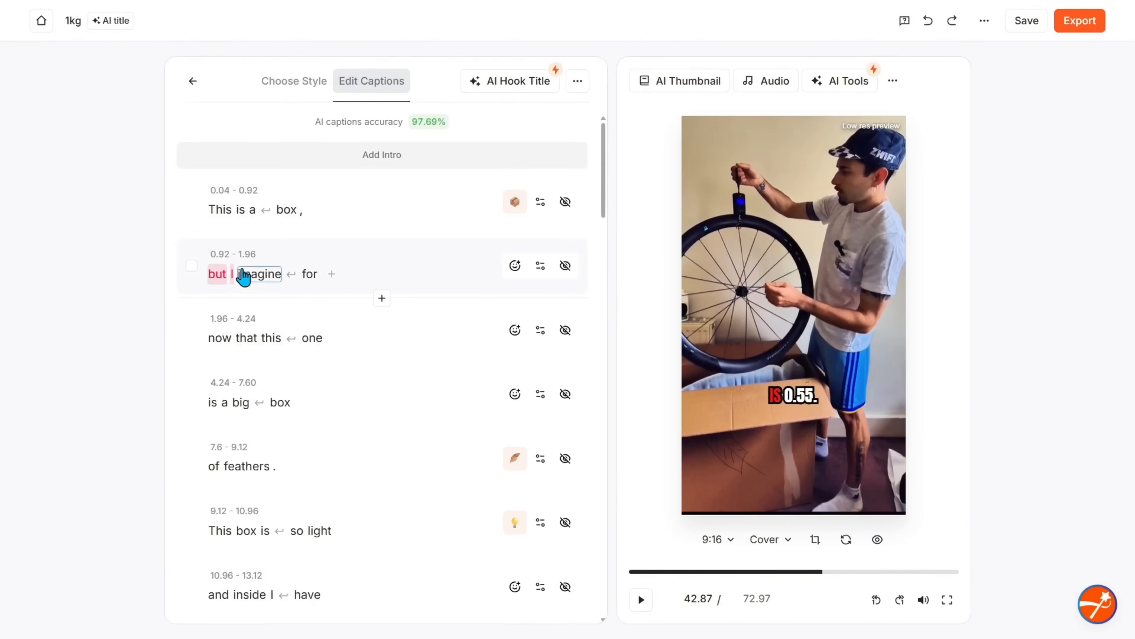
left_click(232, 275)
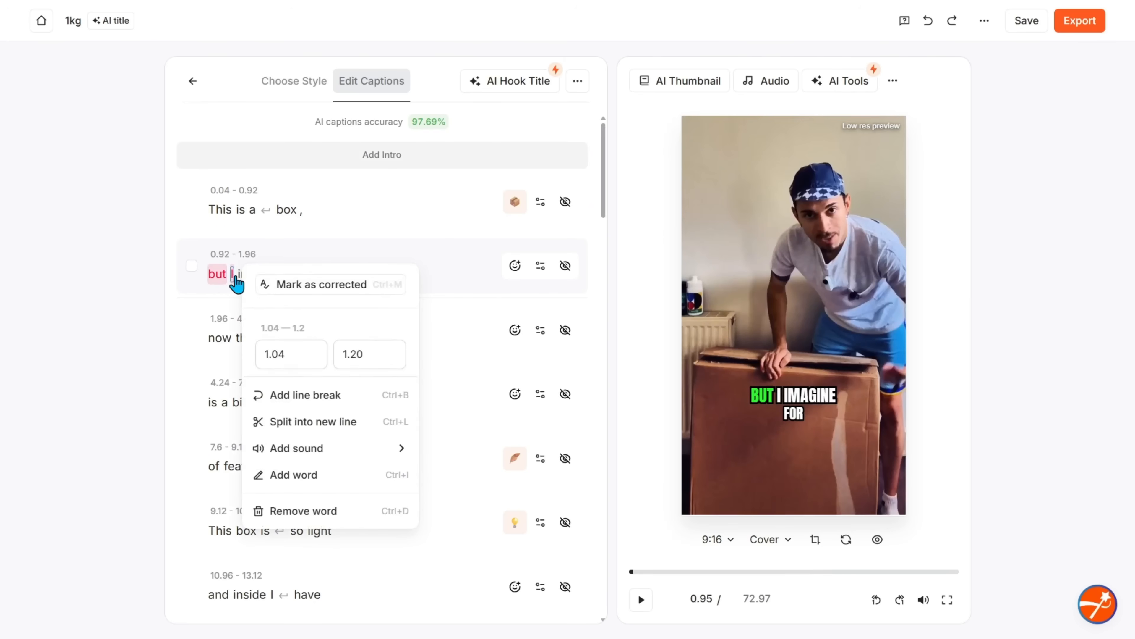
key("BackSpace")
left_click(307, 245)
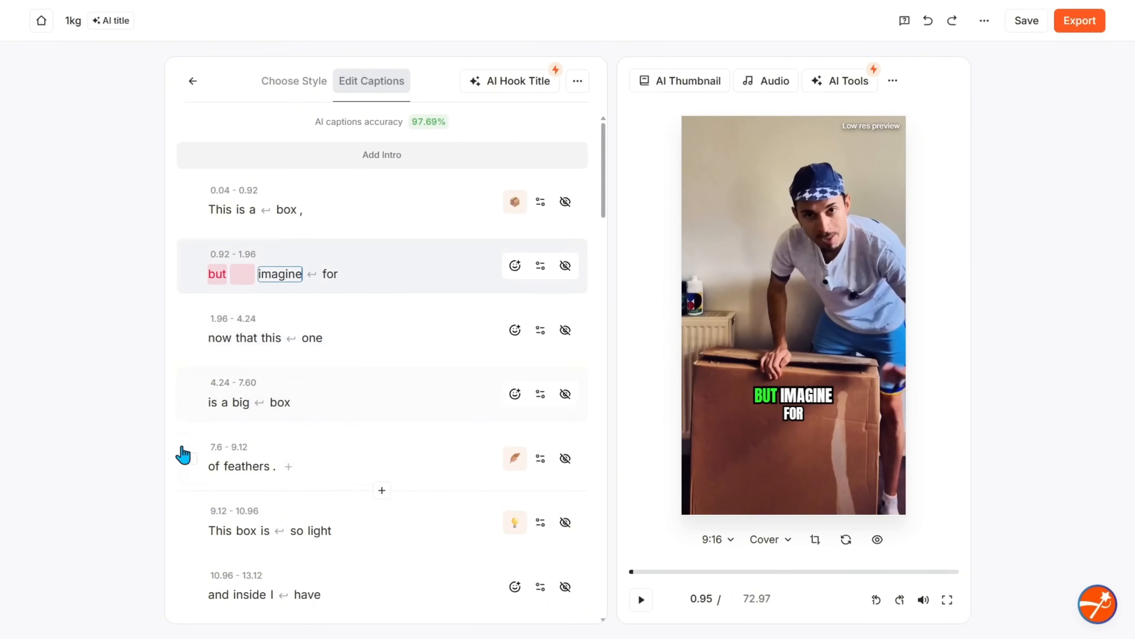
Try to add a box emoji to the "Let's go and unbox" line by searching for Box
scroll(322, 431, "down", 2)
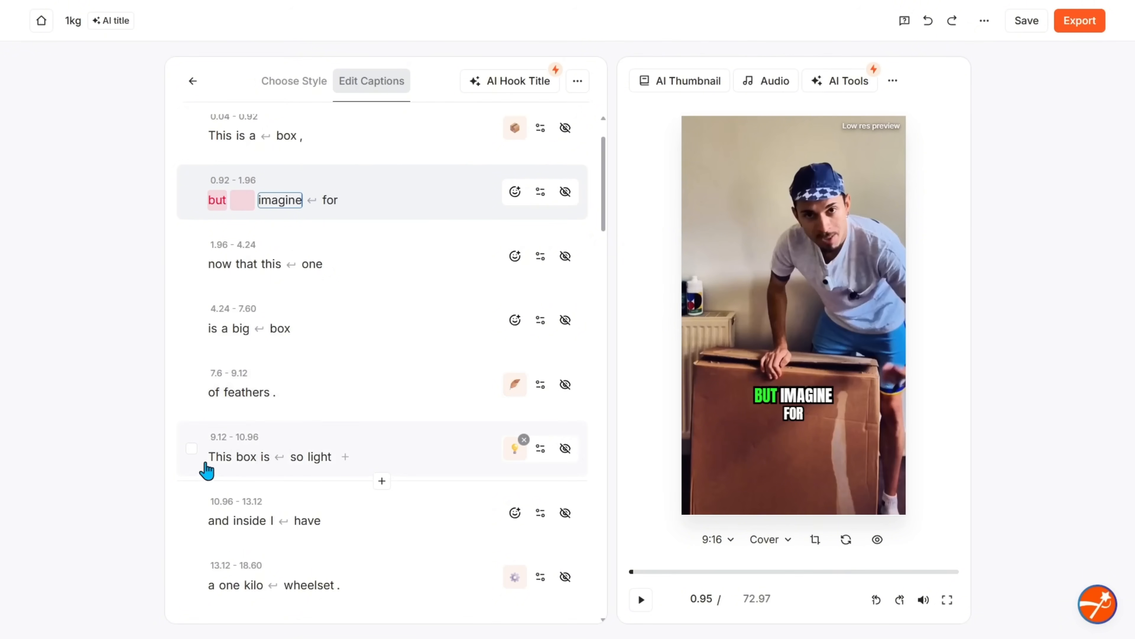
scroll(329, 477, "down", 2)
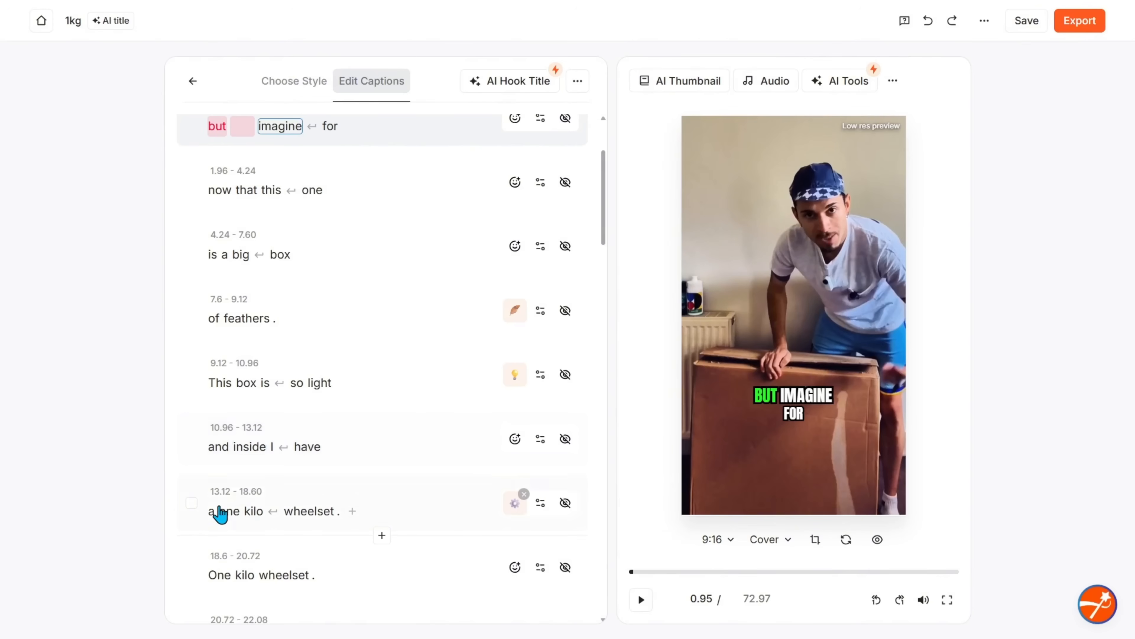
scroll(286, 520, "down", 2)
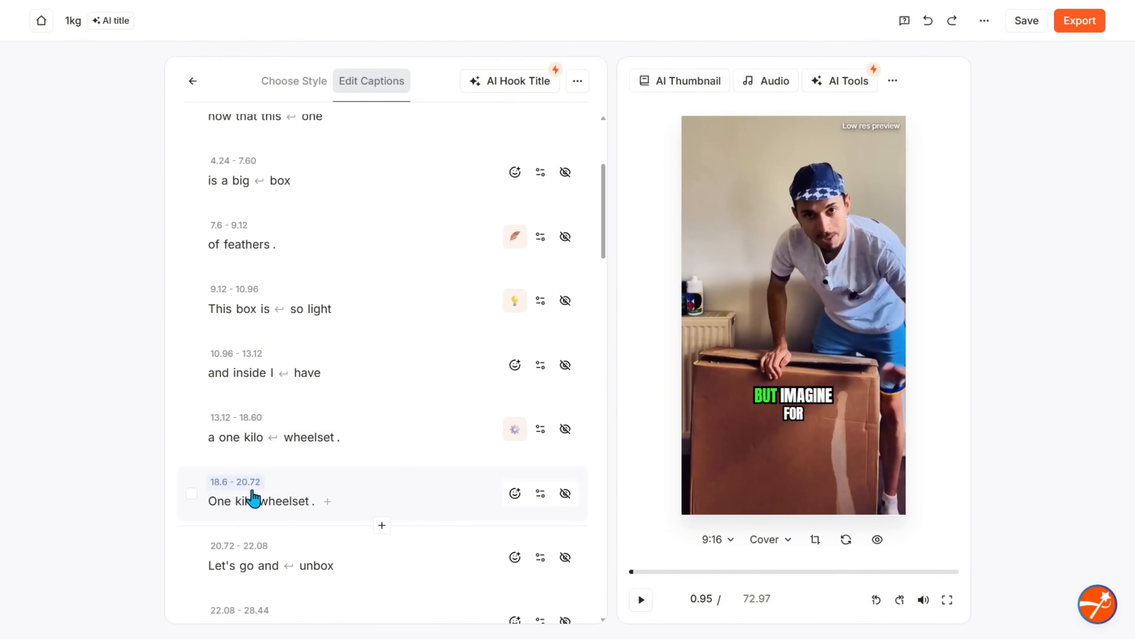
scroll(392, 506, "down", 2)
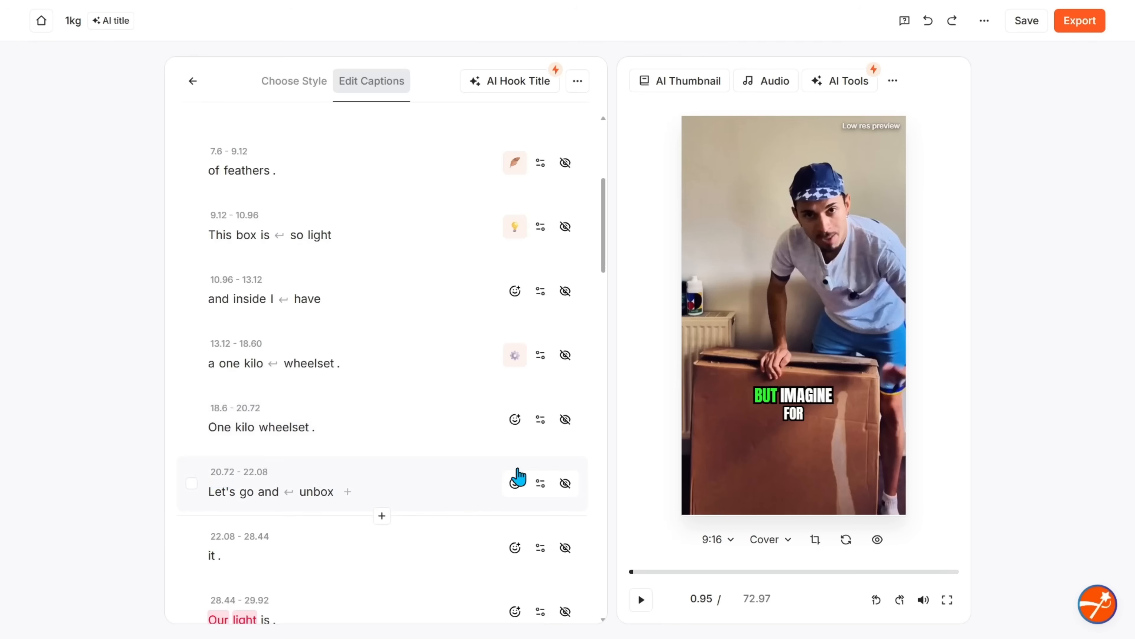
left_click(515, 483)
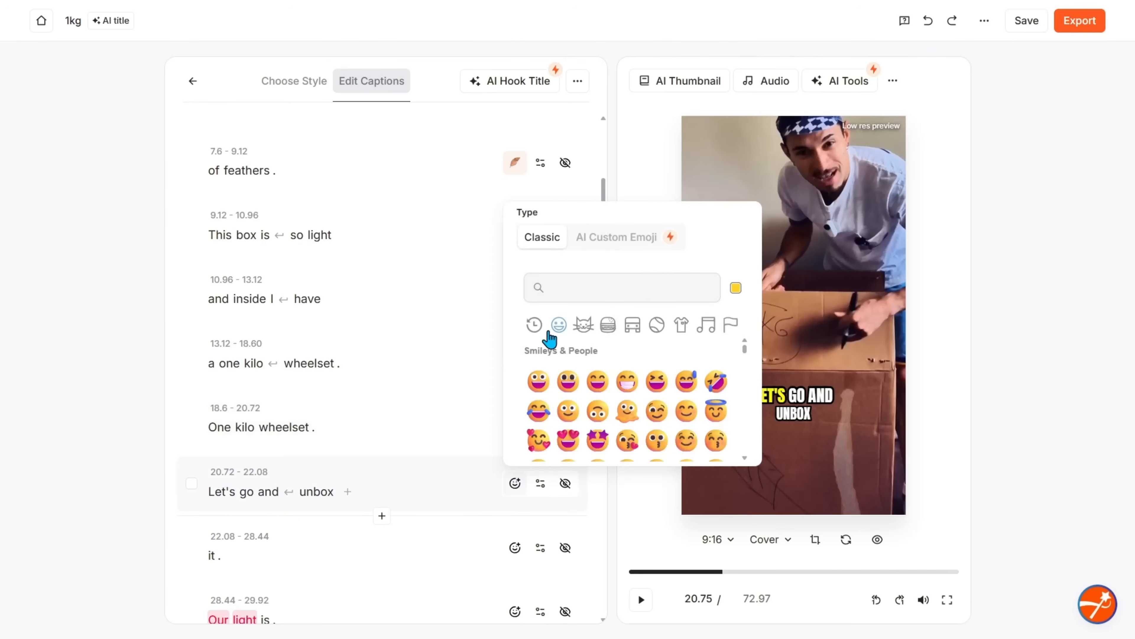
left_click(572, 297)
type("Box")
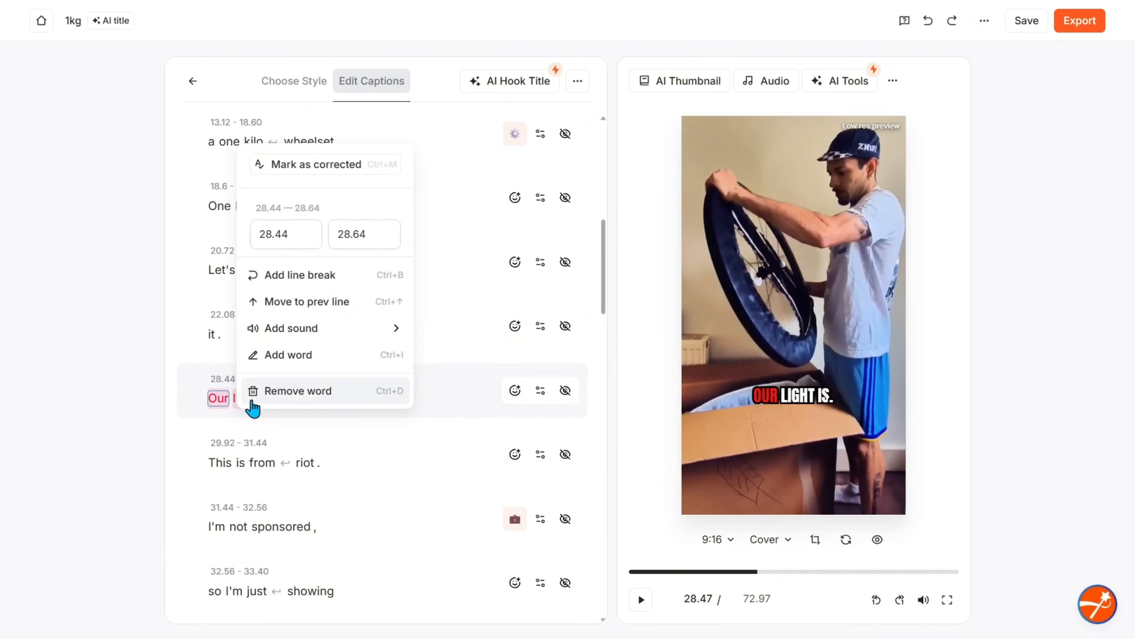
left_click(339, 469)
scroll(388, 464, "down", 2)
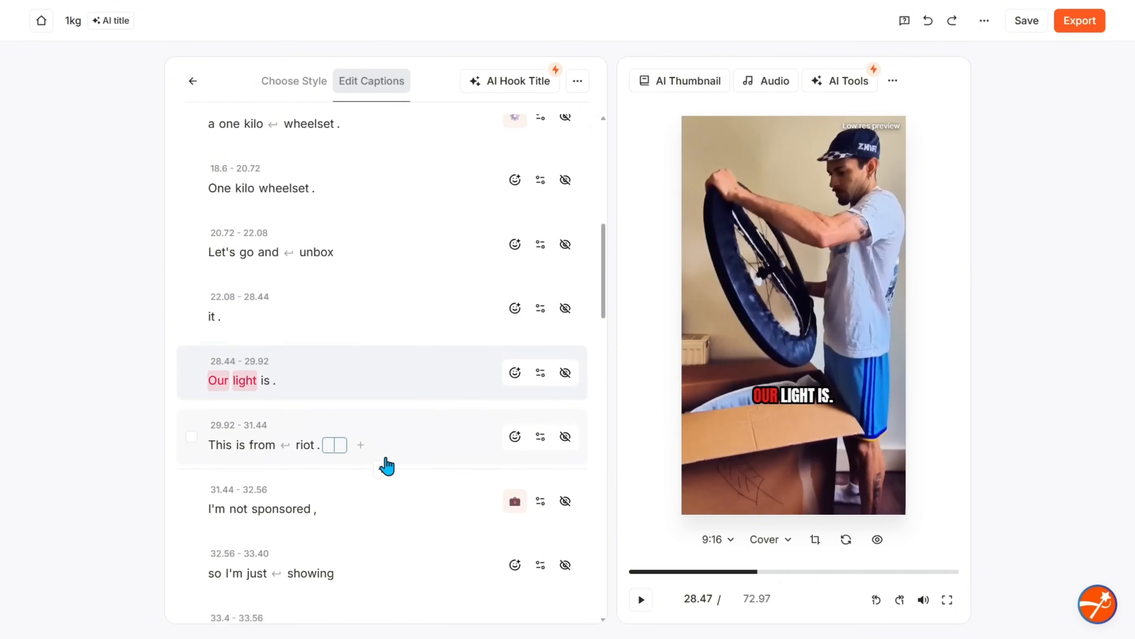
Change the word "riot" in the "This is from riot." line to Ryet
left_click(308, 390)
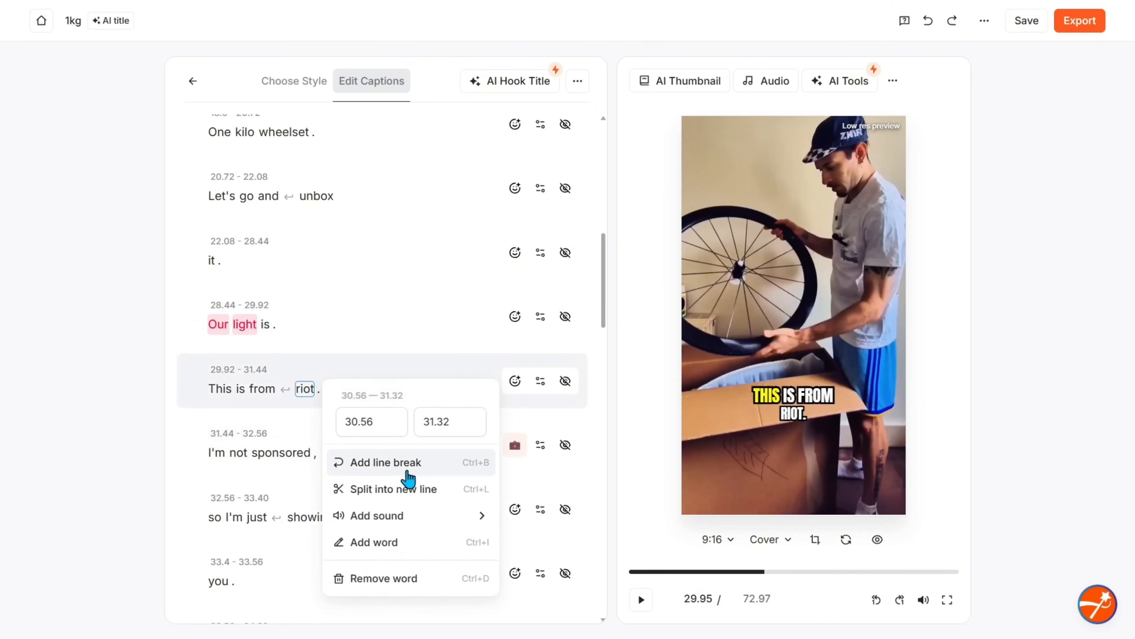
left_click(374, 324)
left_click(304, 390)
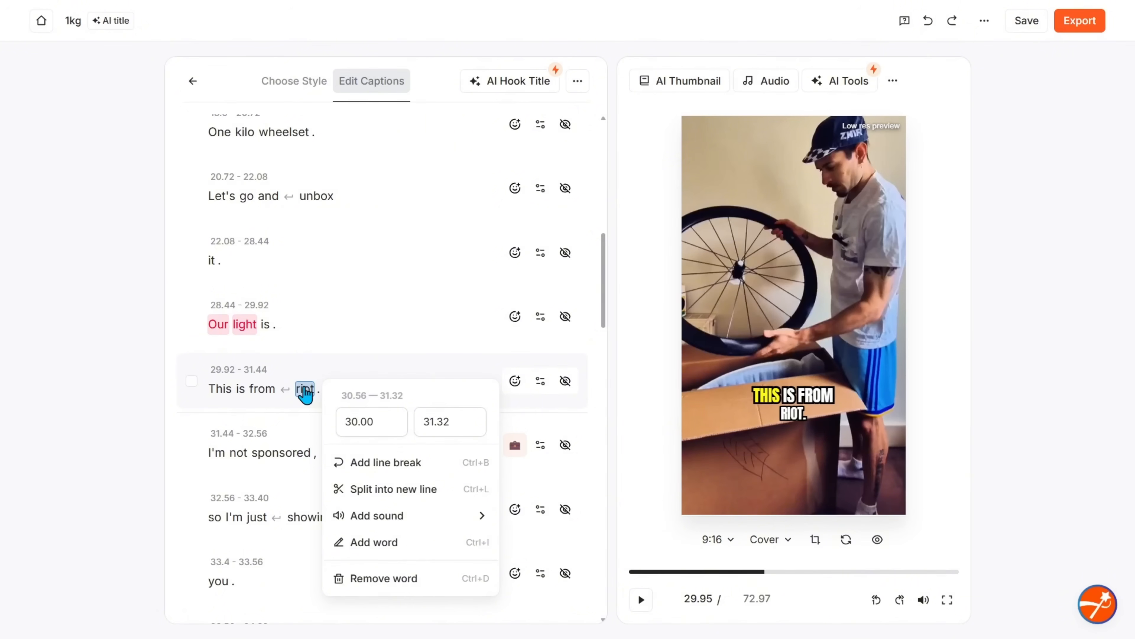
type("Ryet")
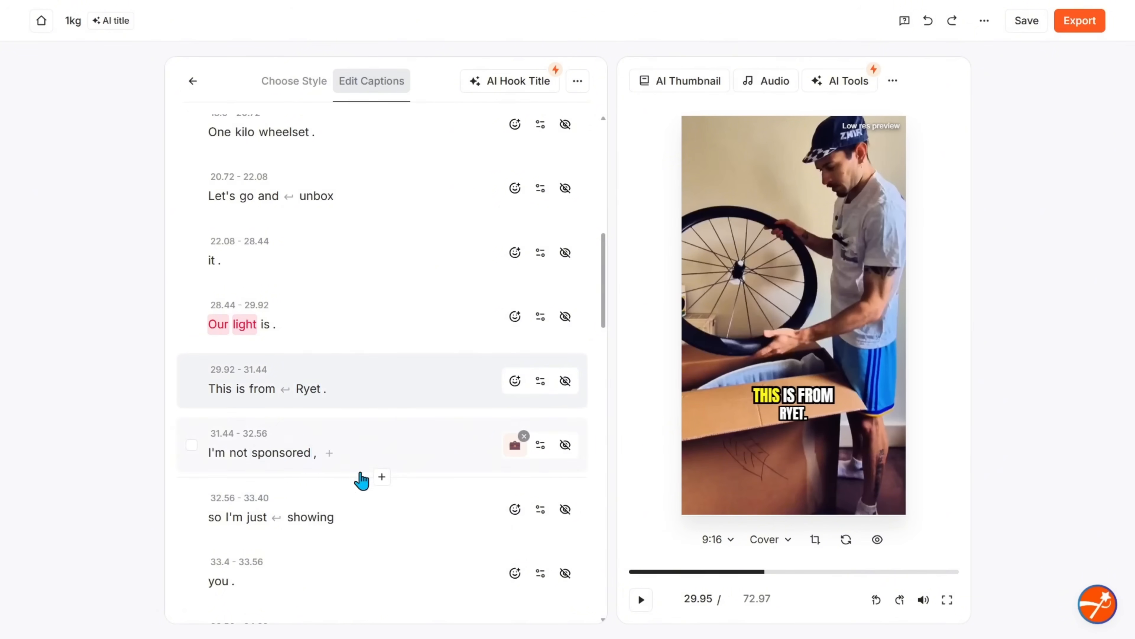
Change the word "riot" in the "So riot." line to Ryet
scroll(267, 469, "down", 4)
scroll(267, 469, "down", 5)
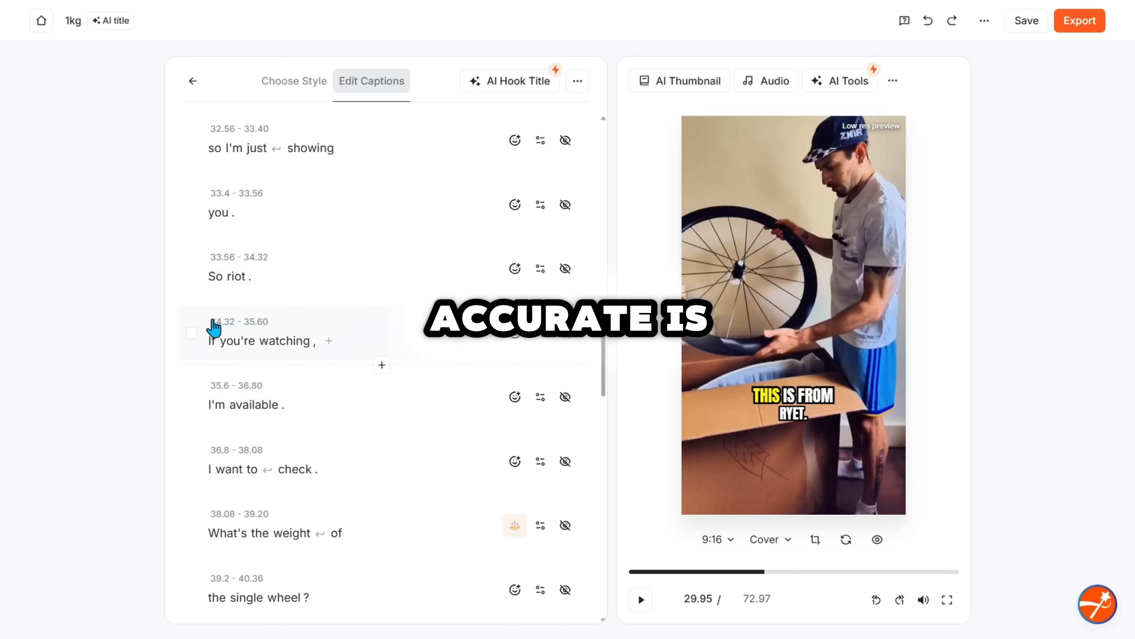
left_click(234, 276)
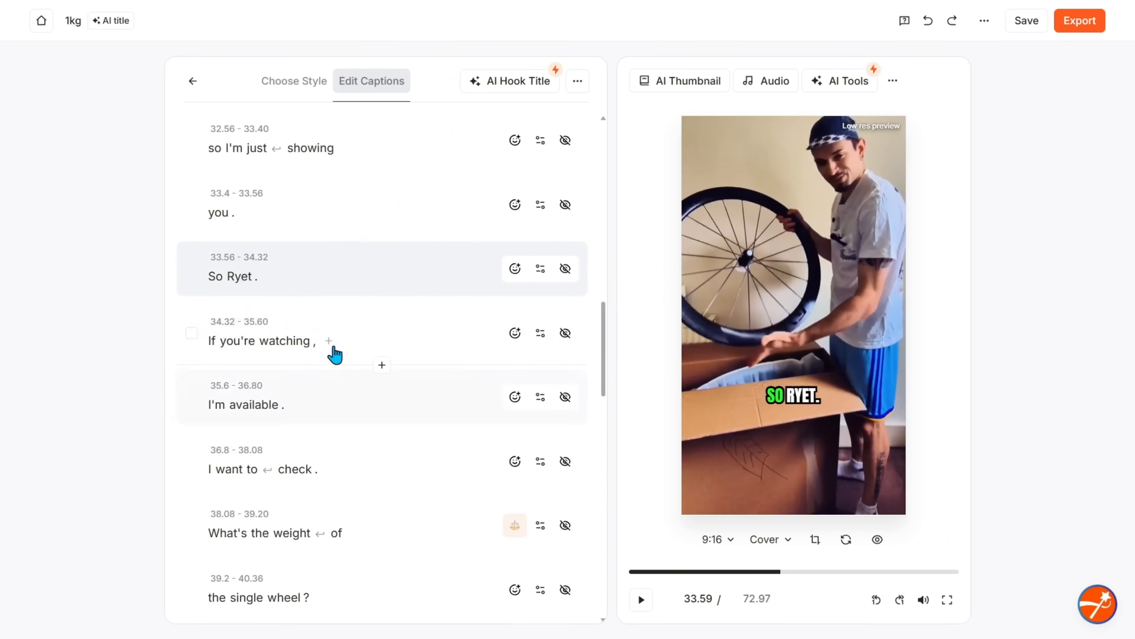
Correct the "068." caption line to read 0.68
scroll(371, 478, "down", 2)
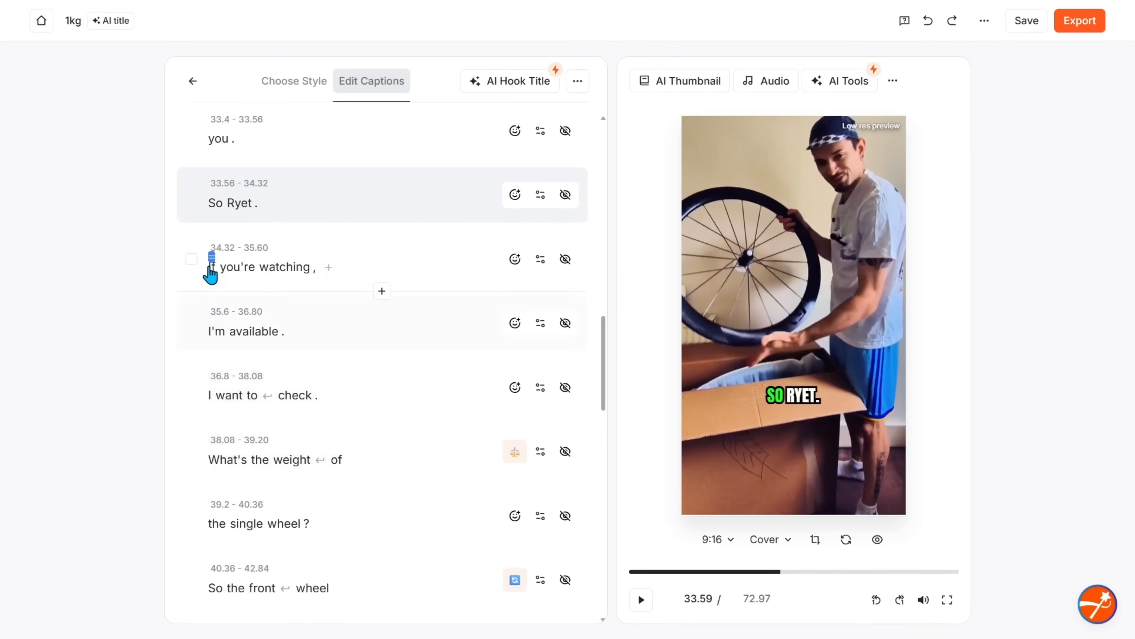
scroll(304, 353, "up", 3)
scroll(304, 447, "down", 2)
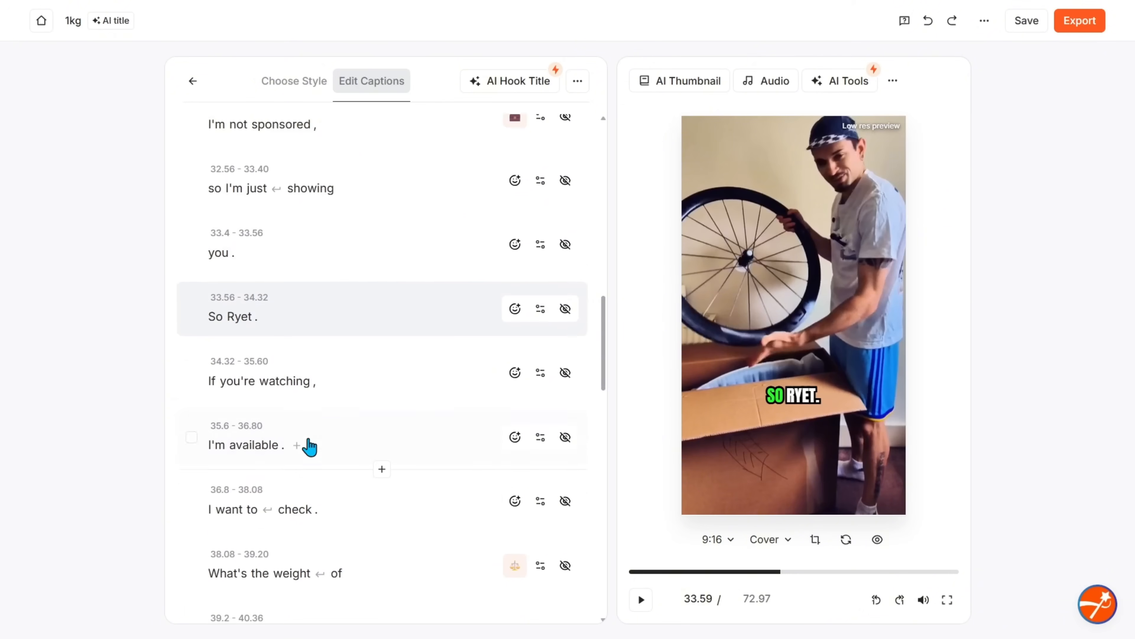
scroll(353, 478, "down", 2)
scroll(358, 485, "down", 2)
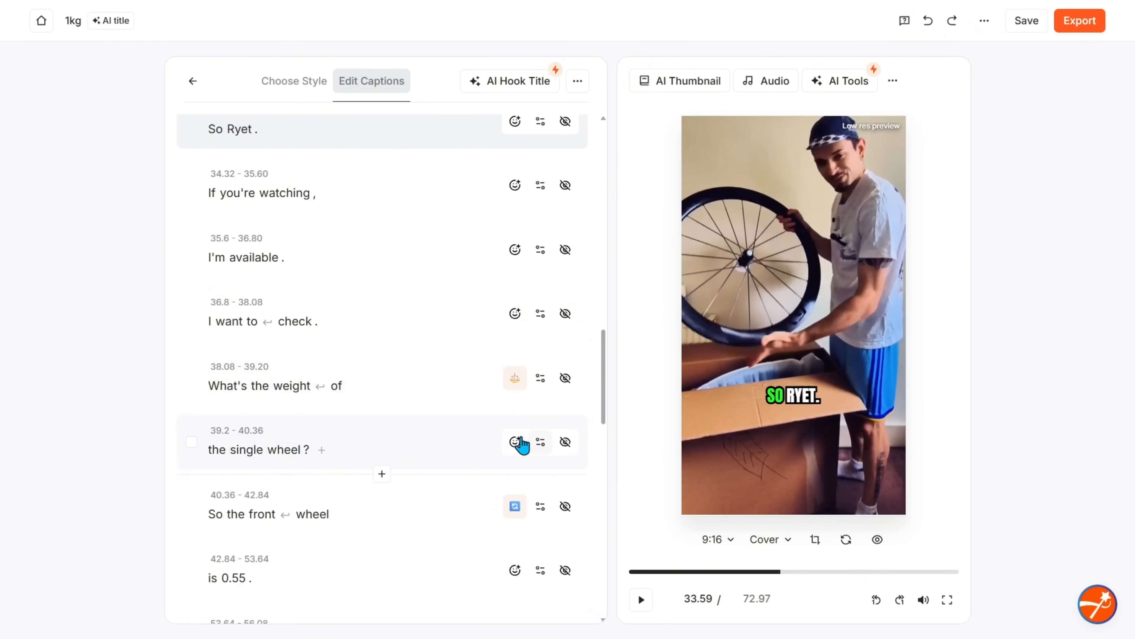
scroll(279, 464, "down", 3)
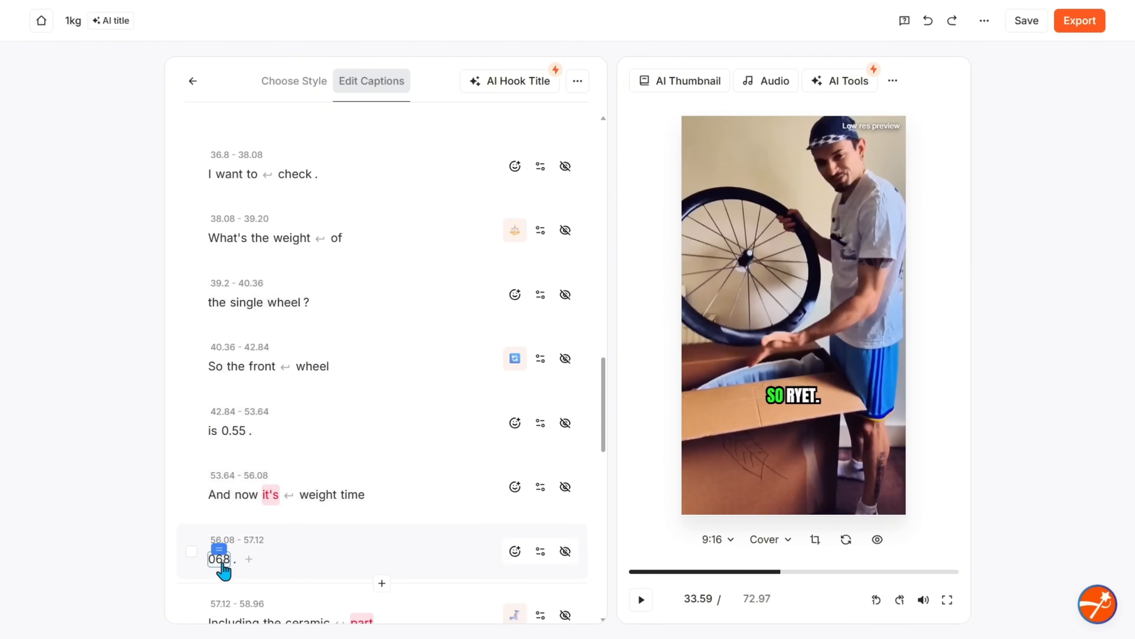
left_click(229, 563)
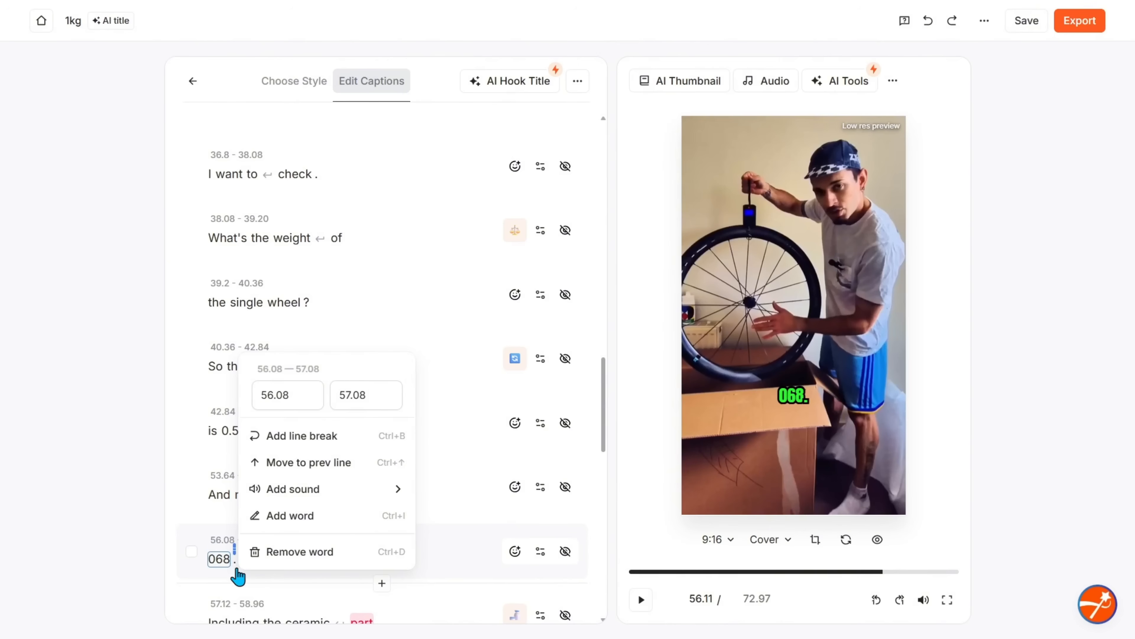
key("BackSpace")
key("BackSpace")
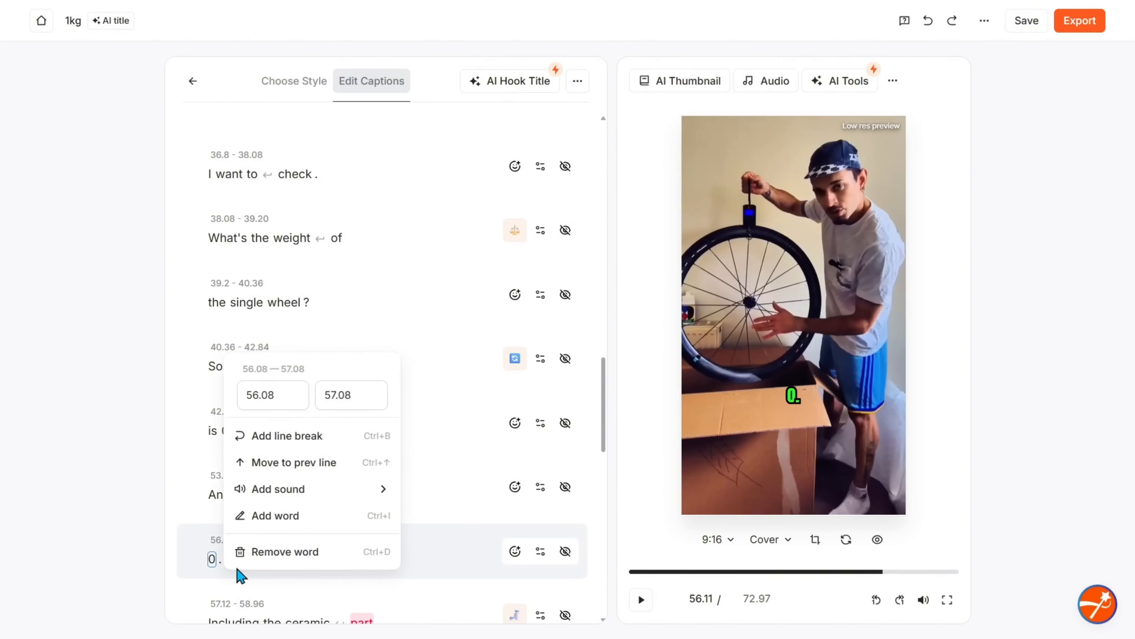
type(".68")
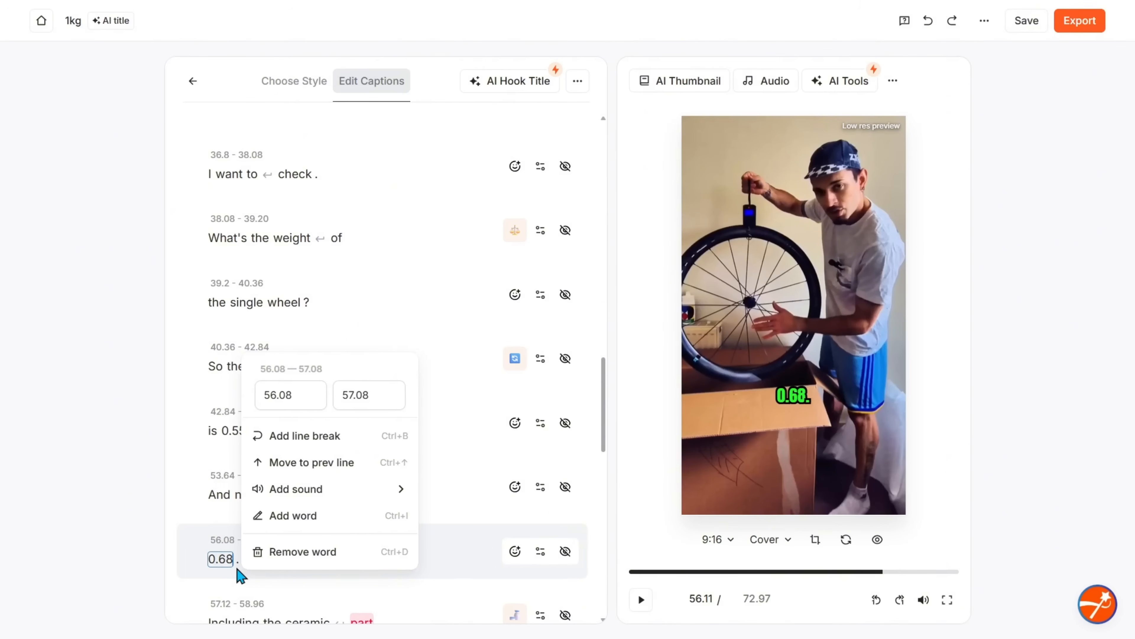
left_click(218, 493)
Add the feather emoji, found by searching "feath", to the "is 0.55." and "0.68." caption lines
left_click(515, 275)
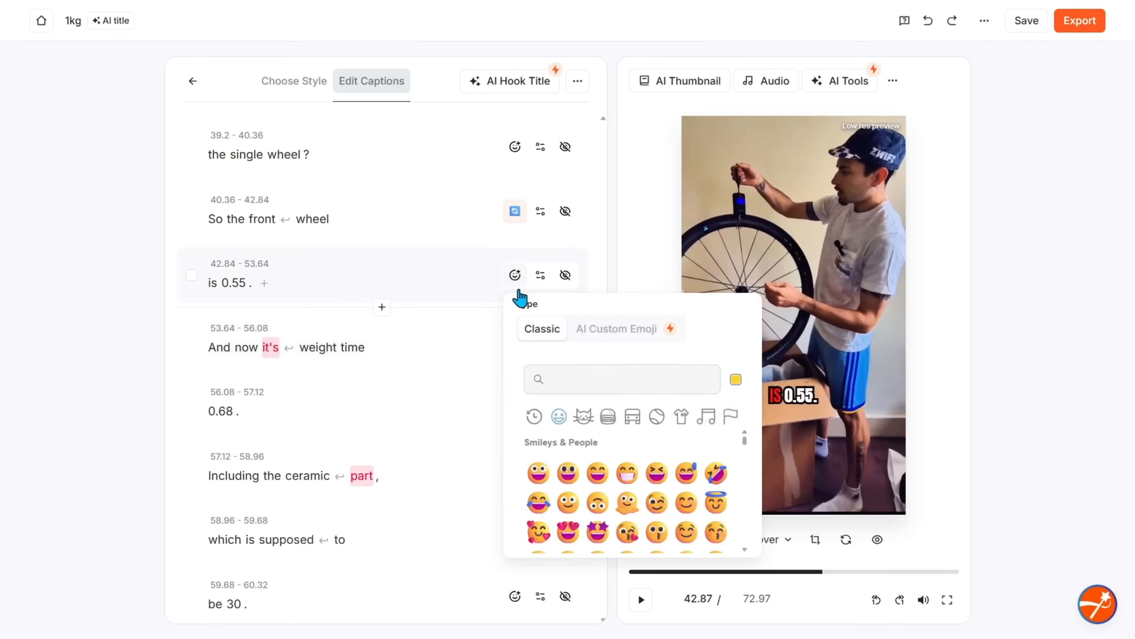
type("feathe")
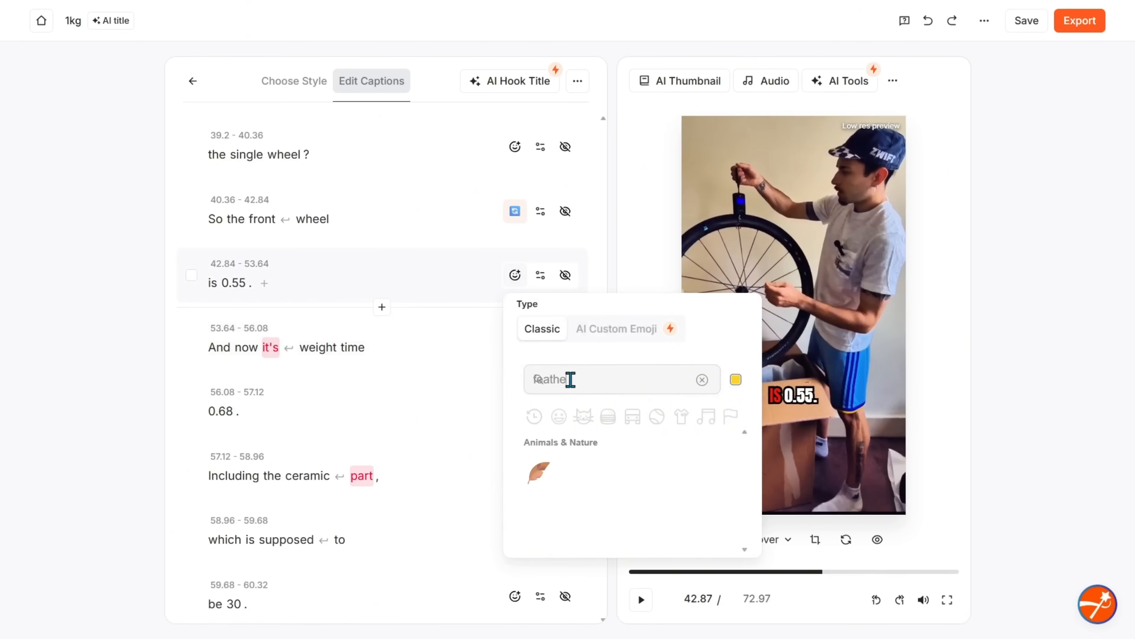
left_click(539, 473)
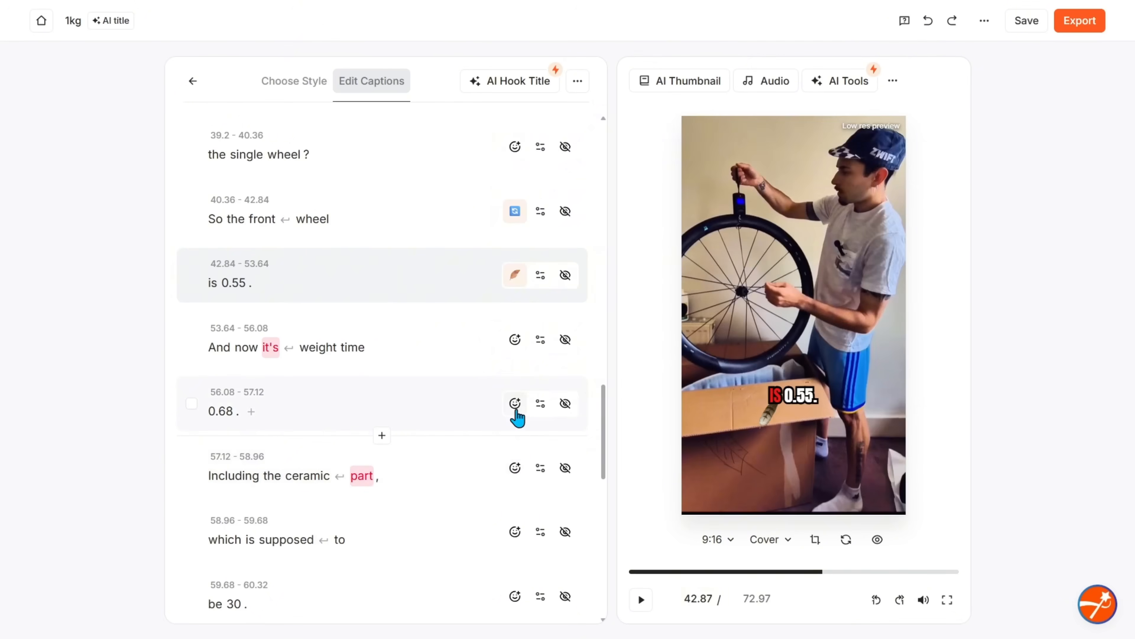
left_click(515, 404)
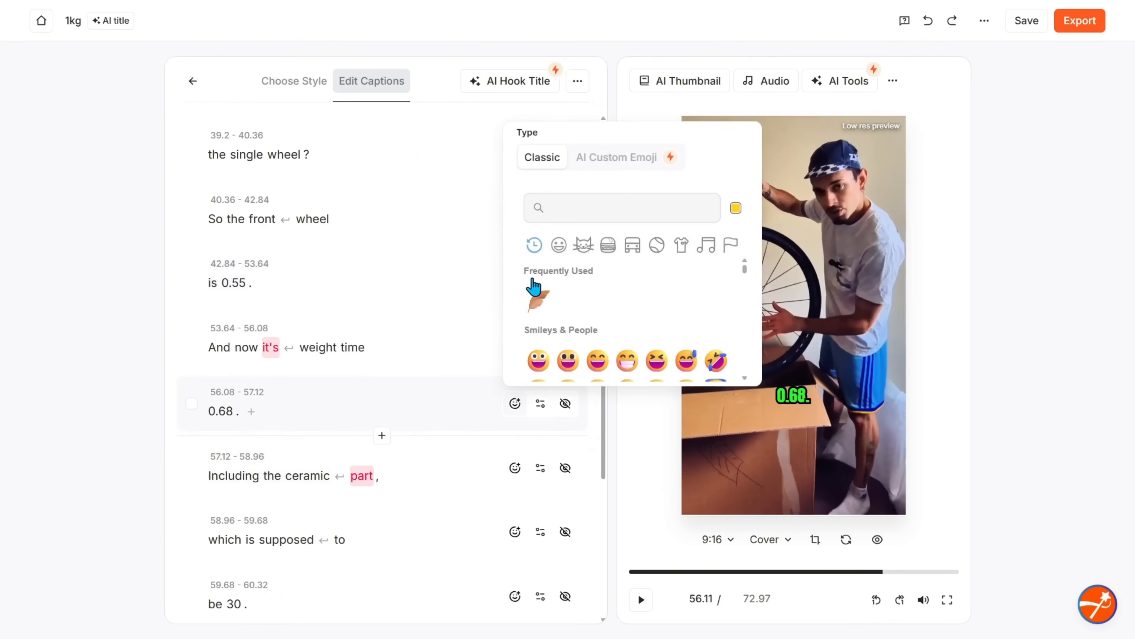
left_click(542, 300)
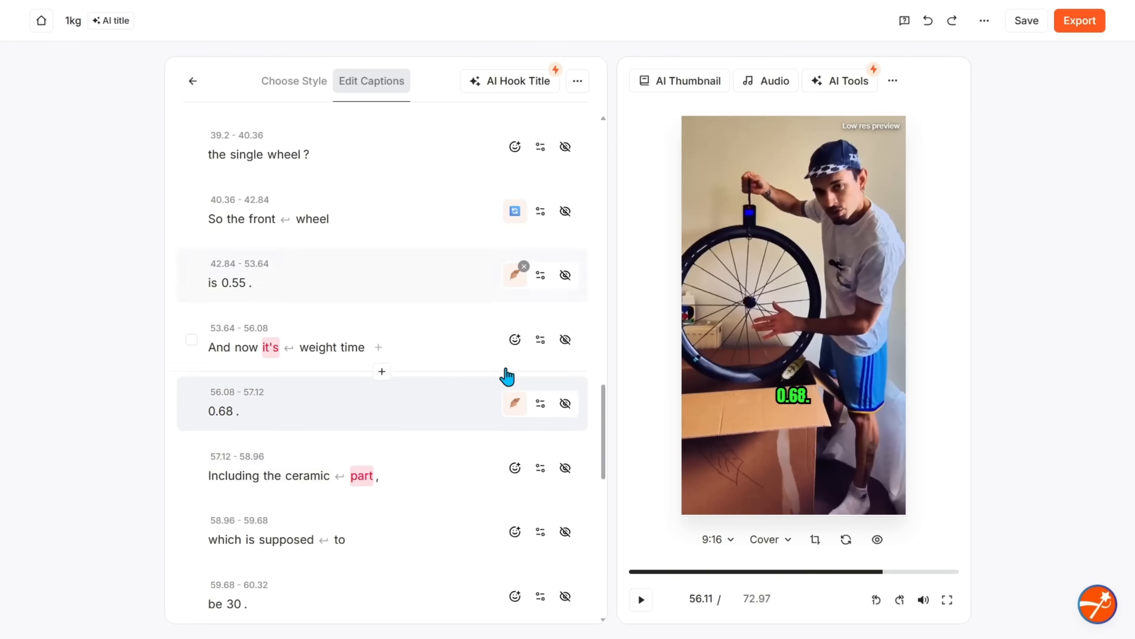
scroll(414, 502, "down", 5)
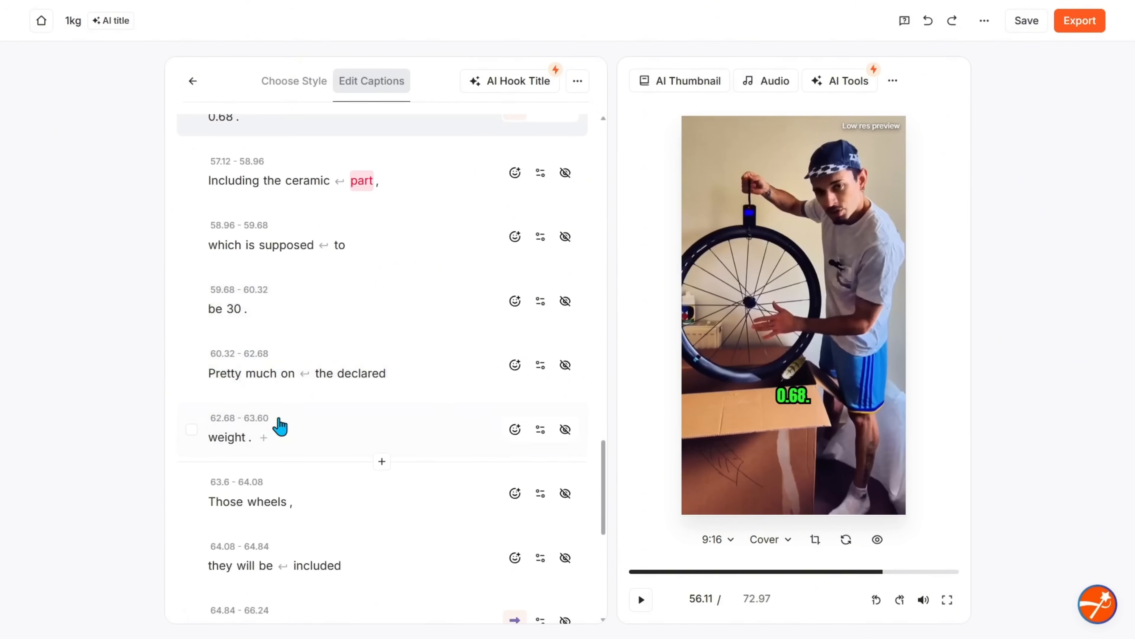
scroll(256, 479, "down", 3)
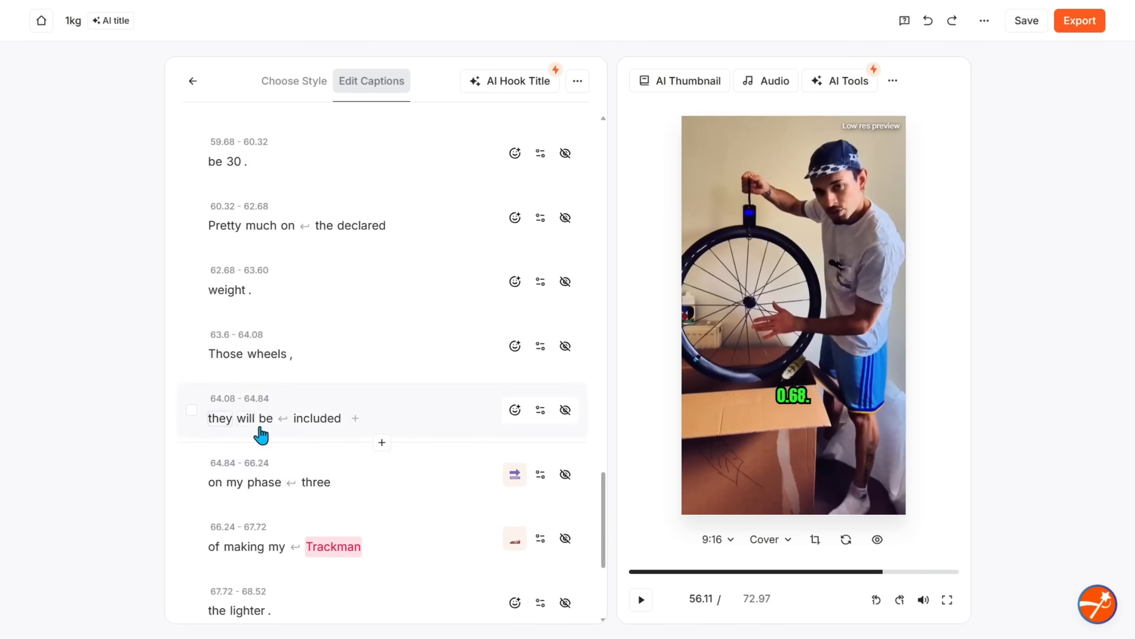
Change the word "Trackman" in the "of making my" caption line to Trek Emonda and remove that line's emoji
scroll(271, 462, "down", 2)
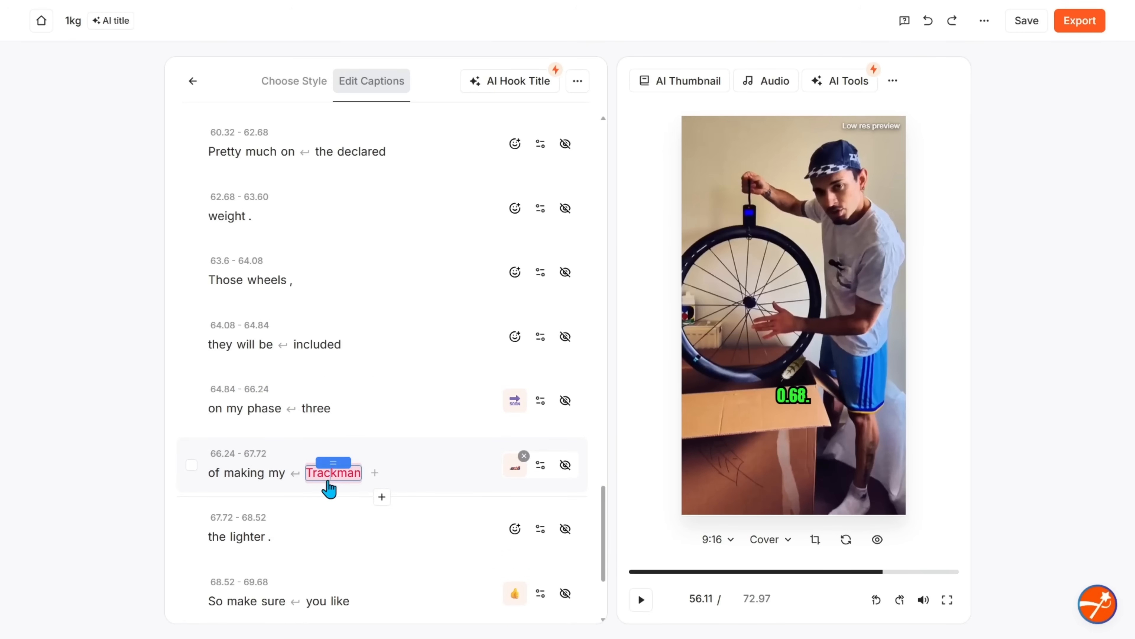
left_click(333, 473)
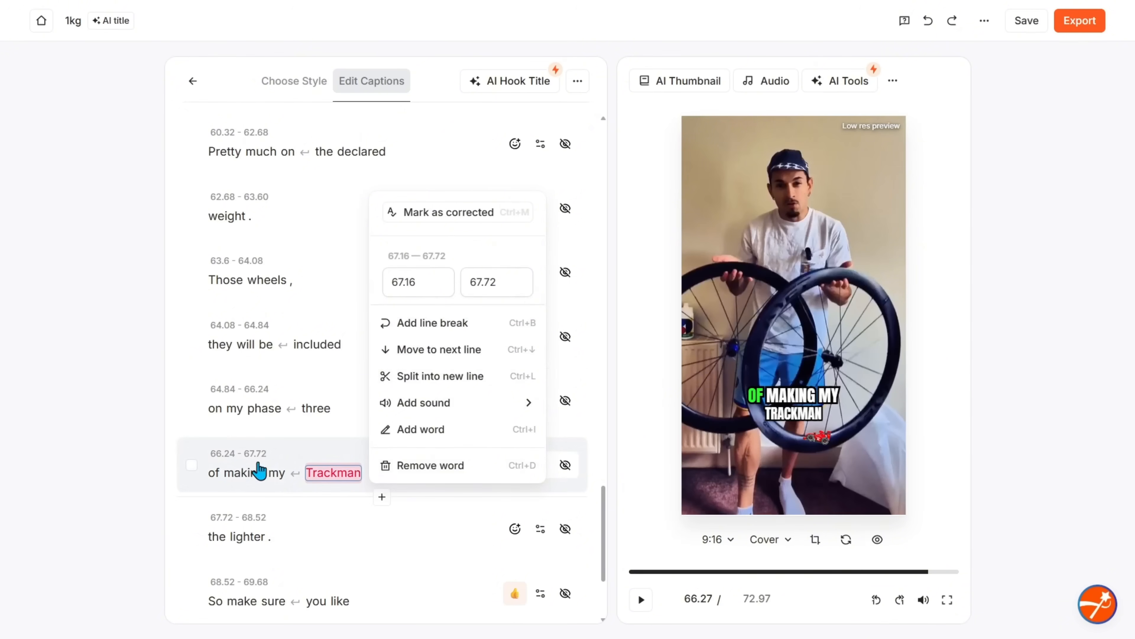
left_click(326, 473)
double_click(324, 477)
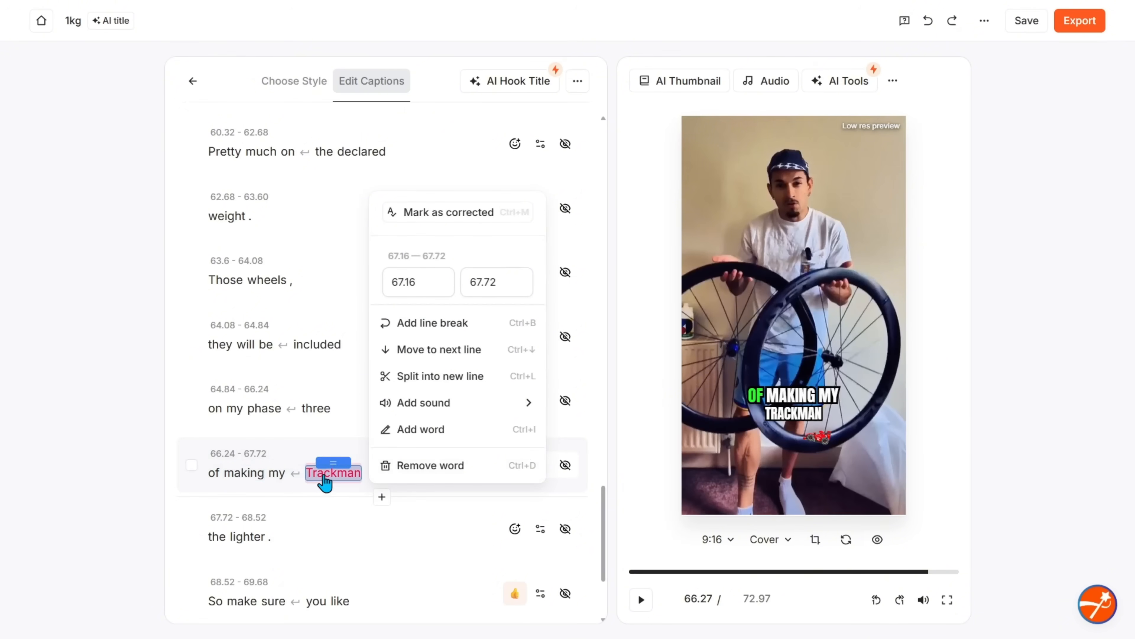
type("TR")
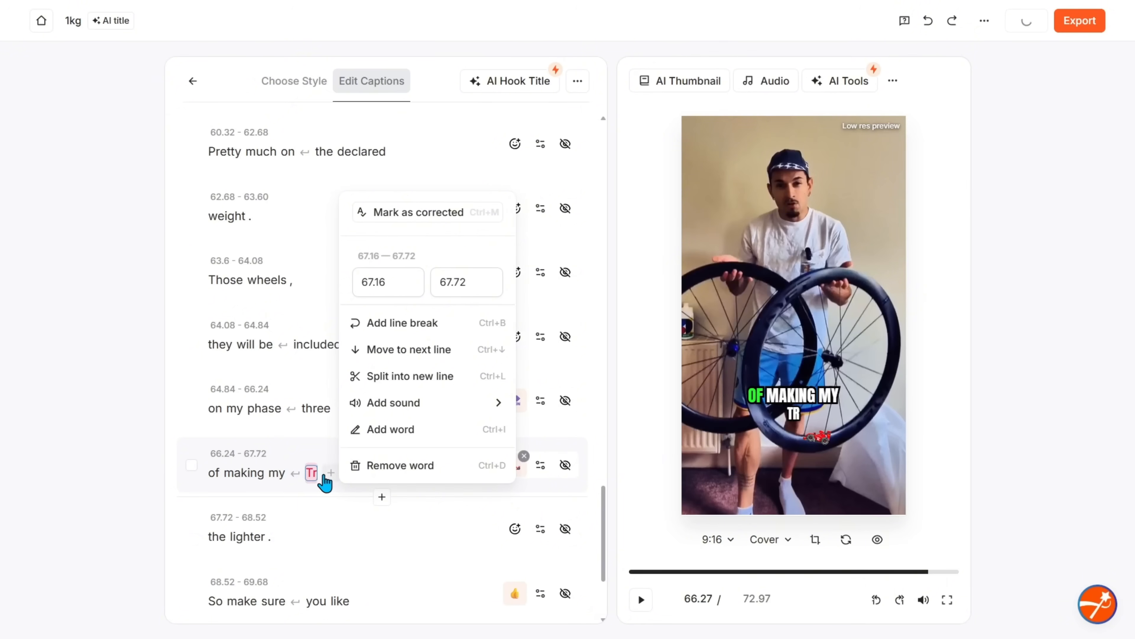
type("ek Emonda")
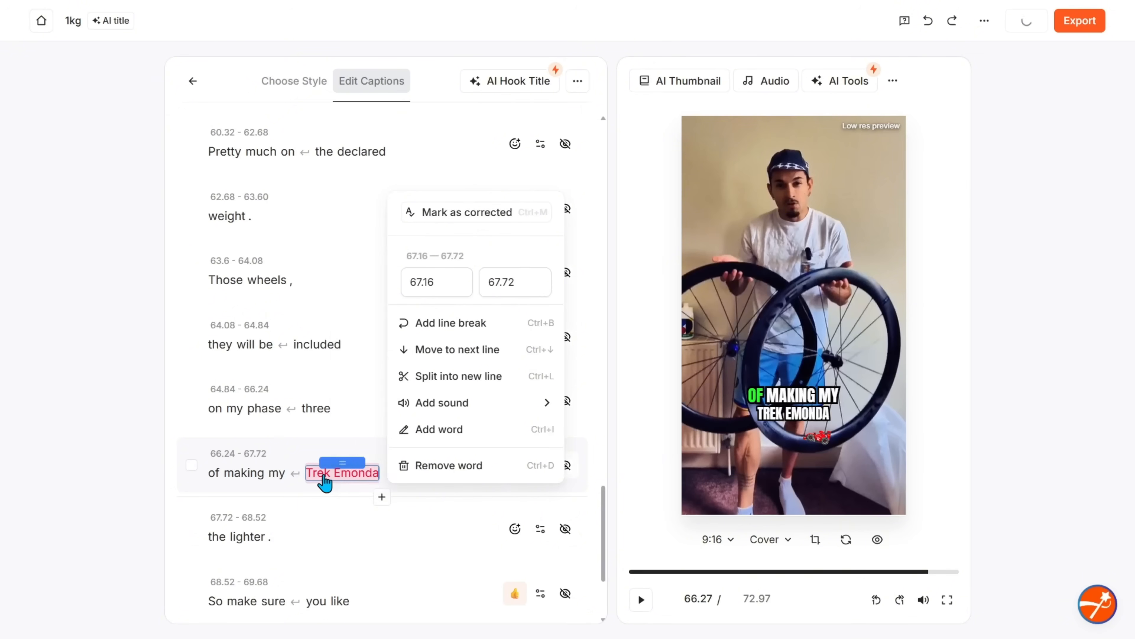
left_click(300, 509)
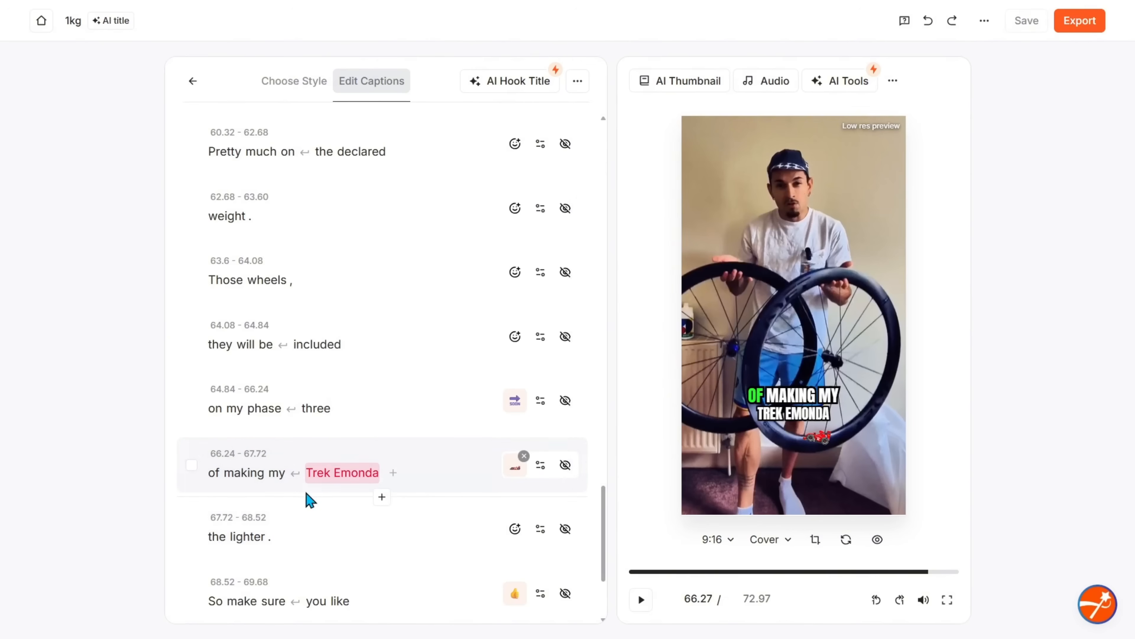
left_click(524, 455)
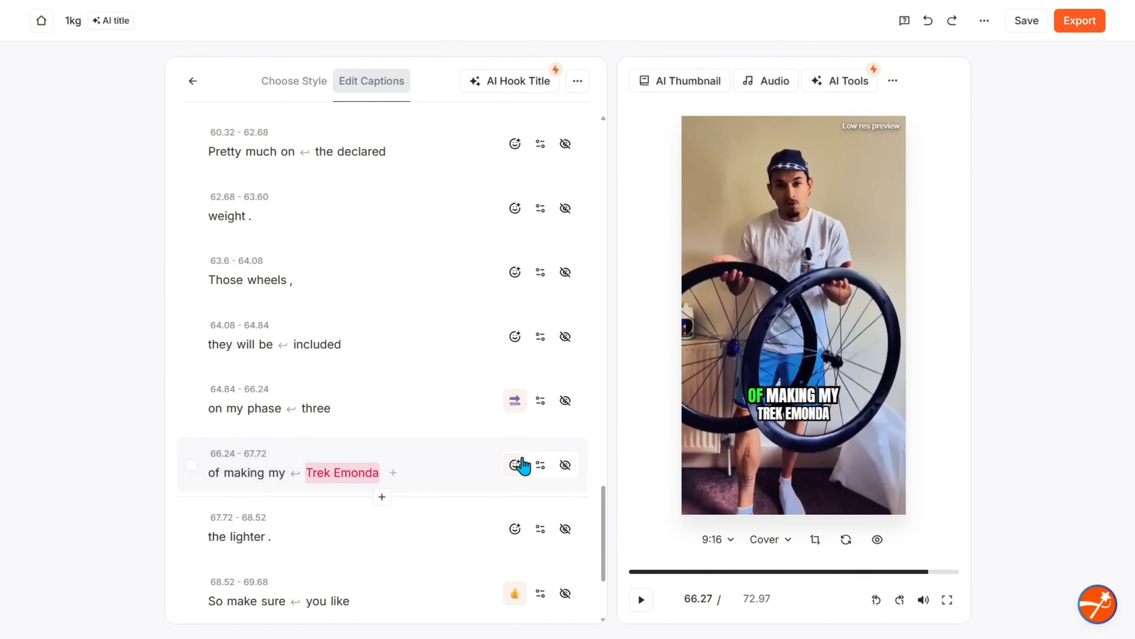
Leave caption editing for the main edit panel and play the video preview
scroll(371, 512, "down", 4)
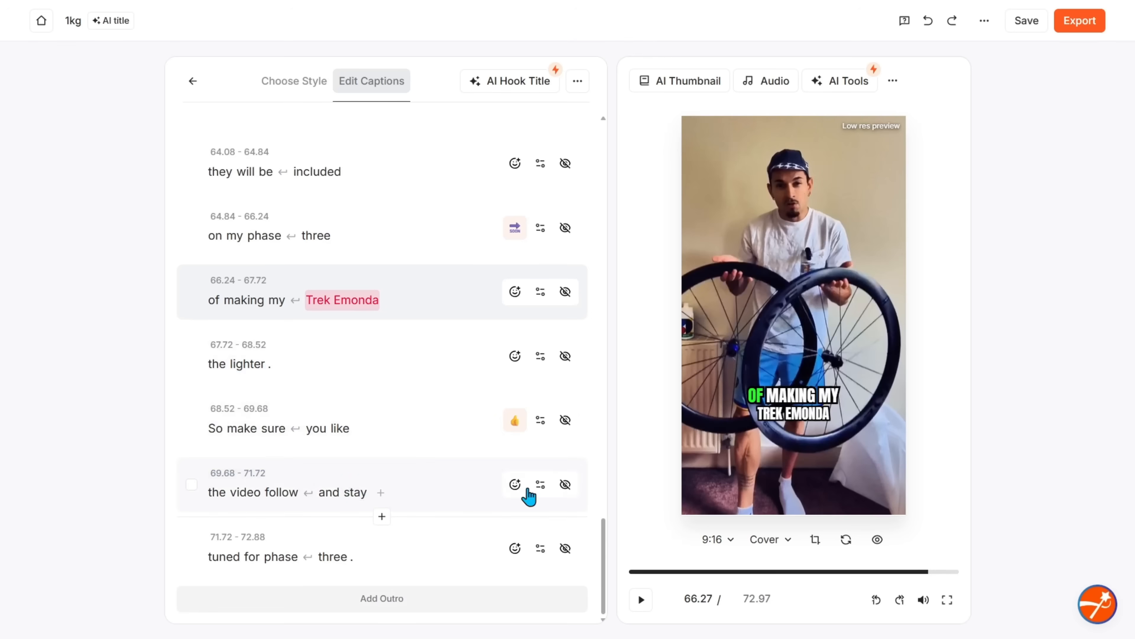
scroll(291, 402, "up", 2)
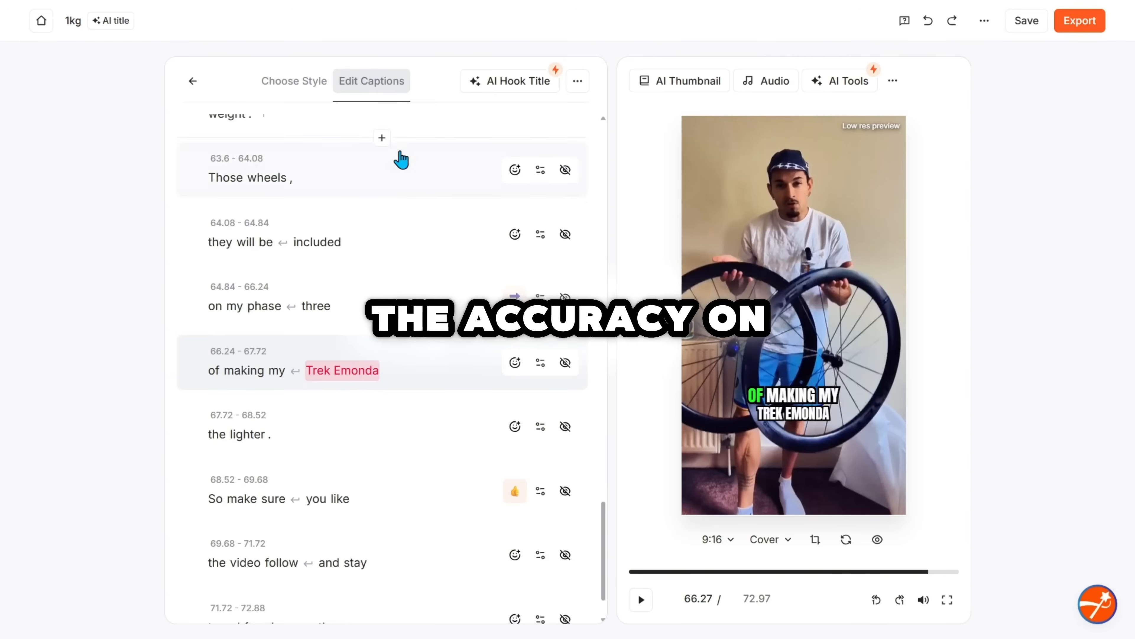
scroll(398, 197, "up", 20)
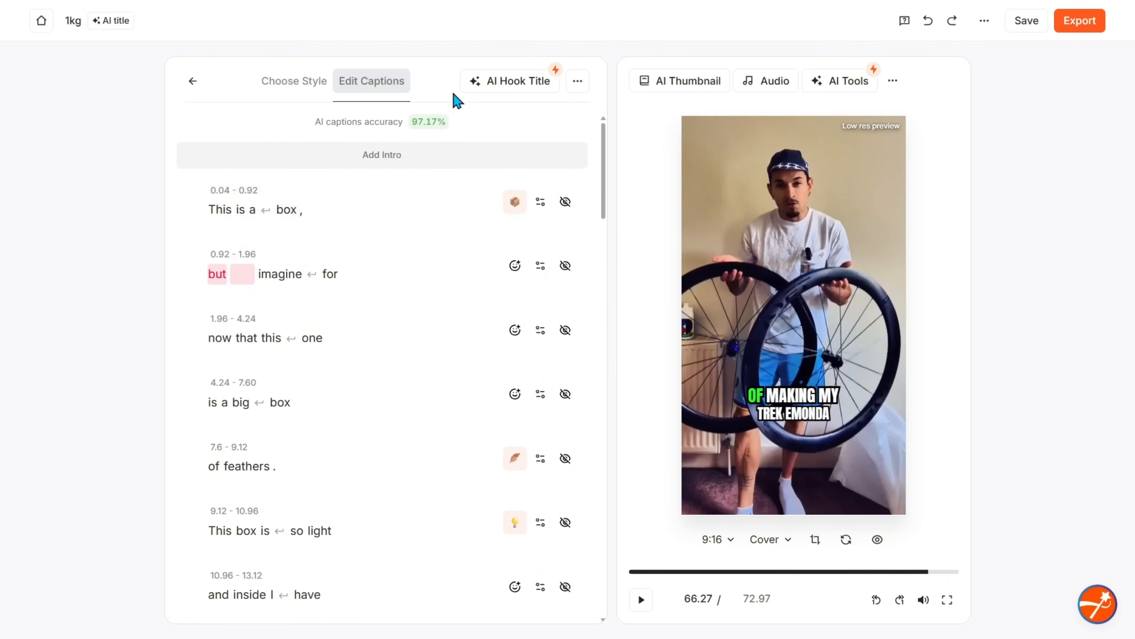
left_click(192, 84)
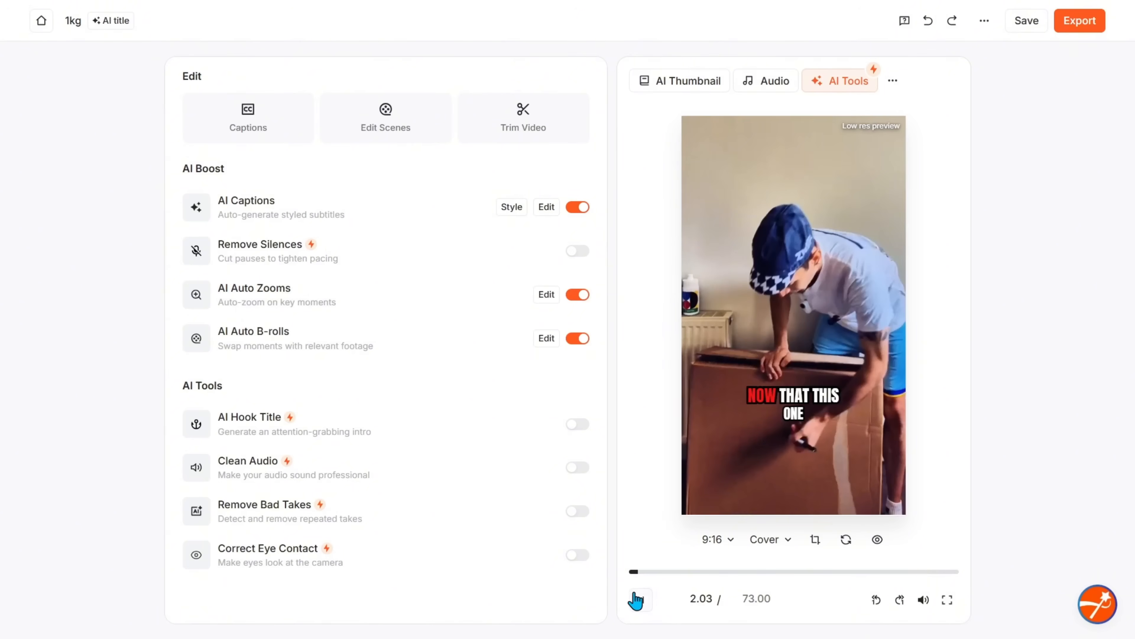
left_click(641, 599)
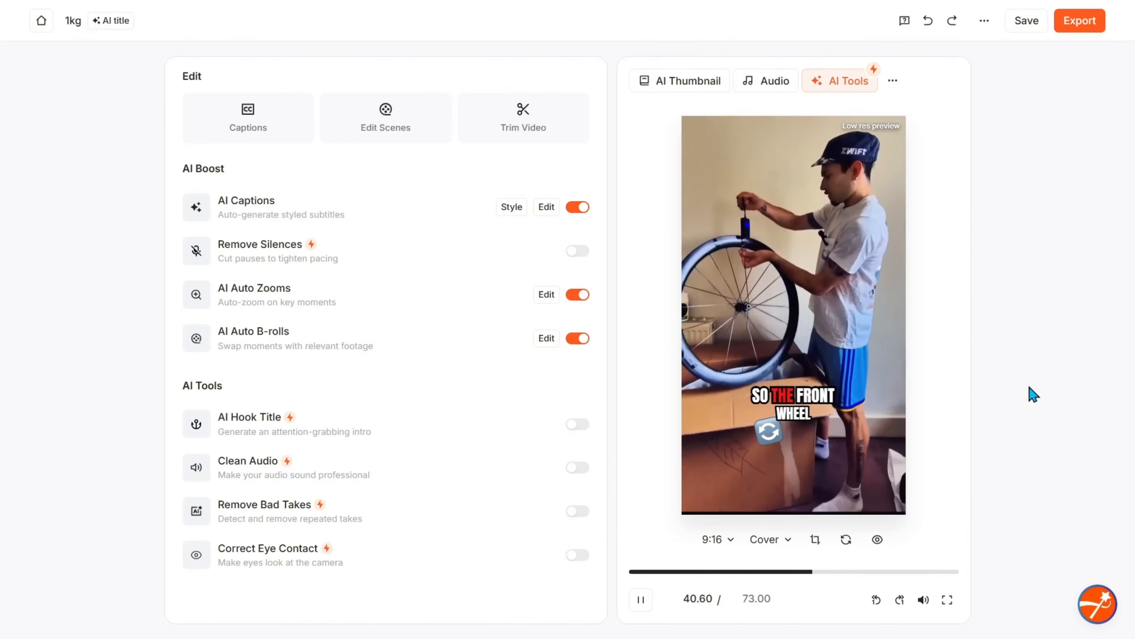
Open the AI Auto B-rolls scene editor and select the B-roll on the "is 0.55." scene
left_click(547, 338)
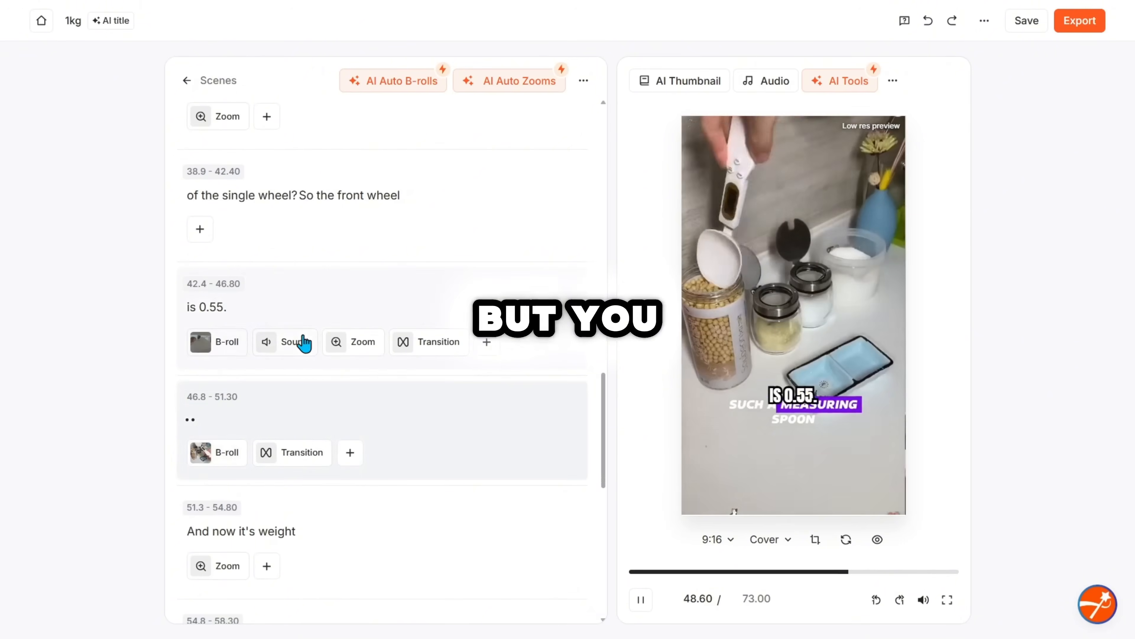
left_click(209, 344)
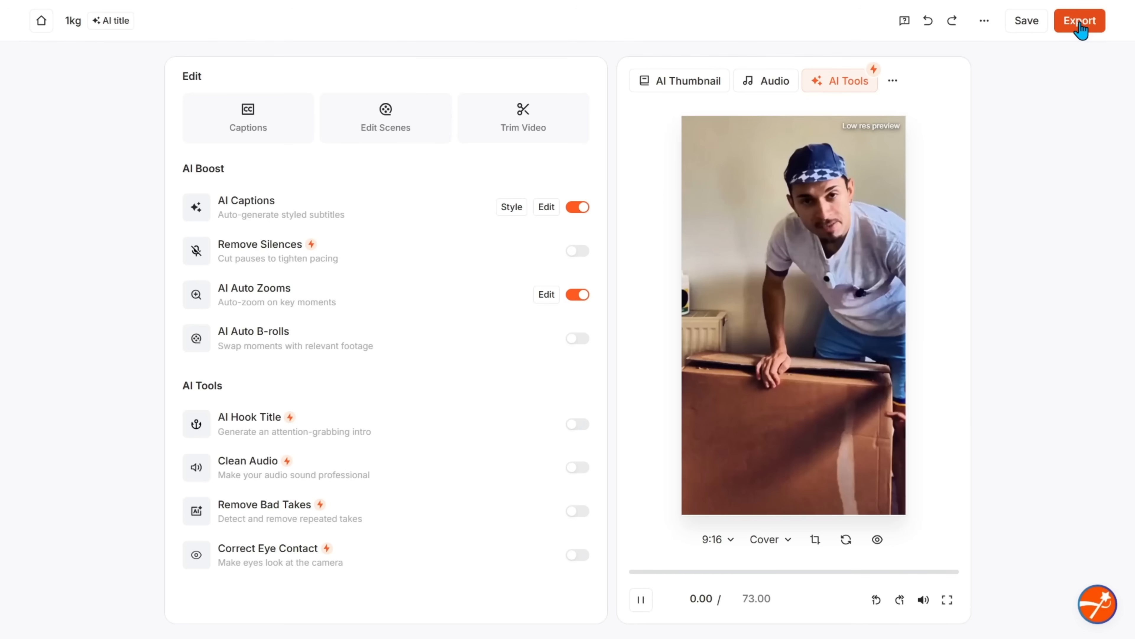
Start exporting the video in Ultra HD (4k), 30 FPS, with captions, turning on Save Presets
left_click_drag(942, 573, 956, 572)
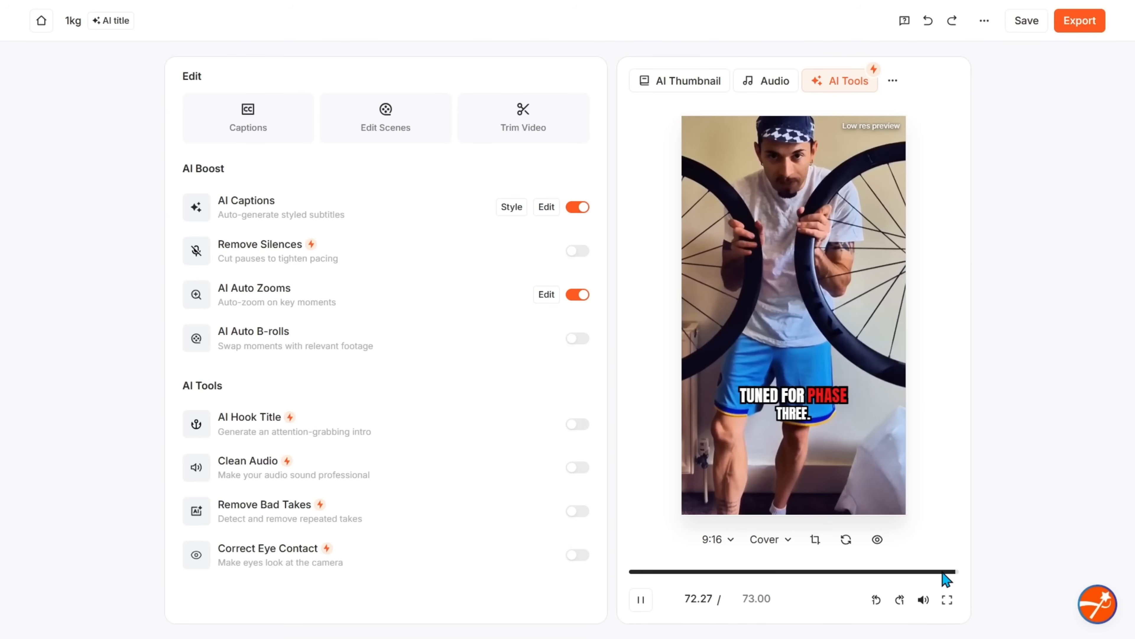
left_click(1078, 30)
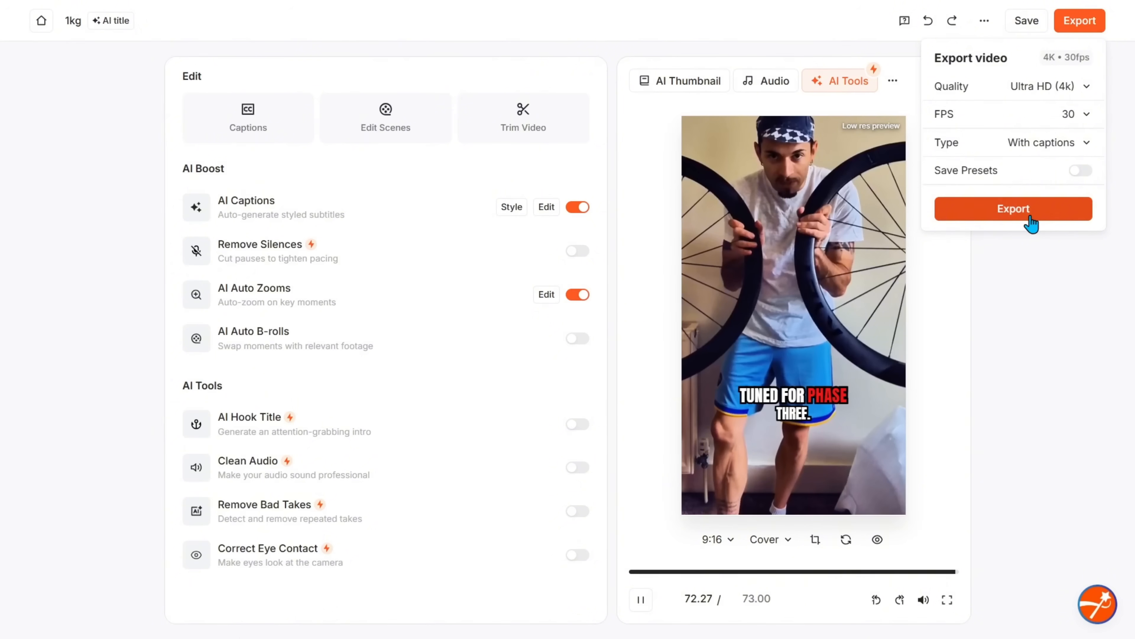
left_click(1078, 173)
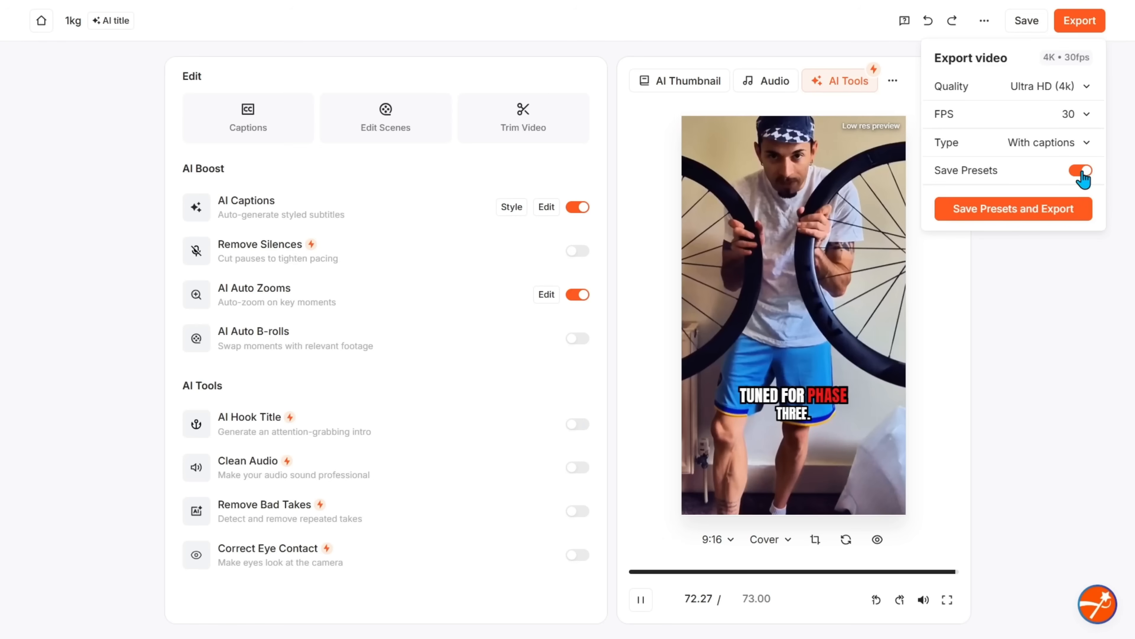
left_click(1009, 218)
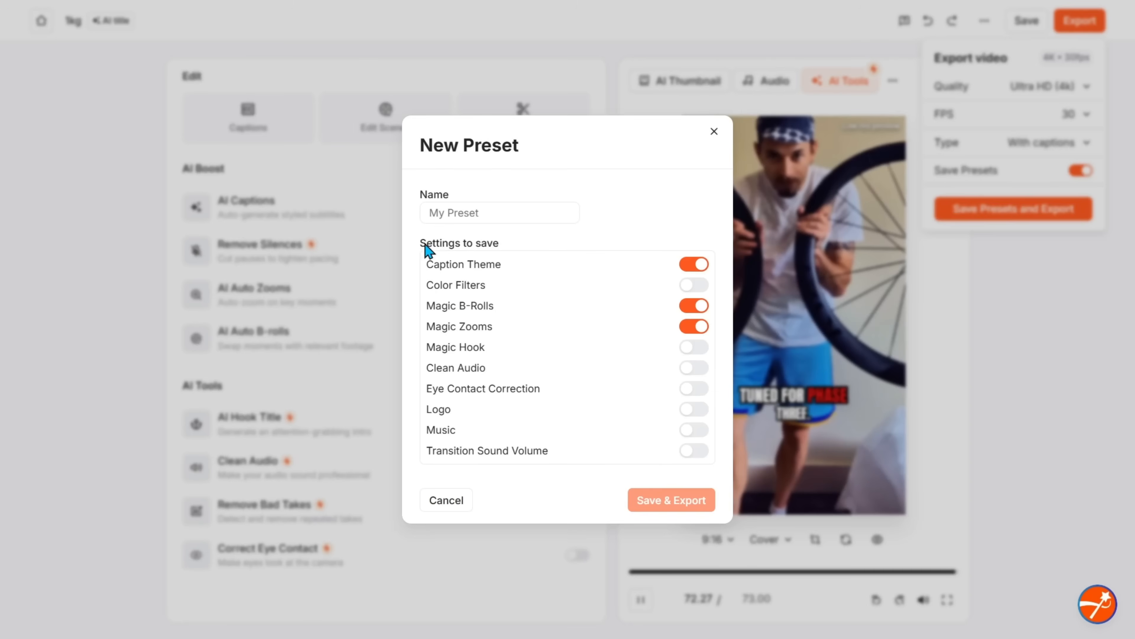
Name the new preset with the creator's name followed by "_Reels", then open the Publish section
left_click(458, 216)
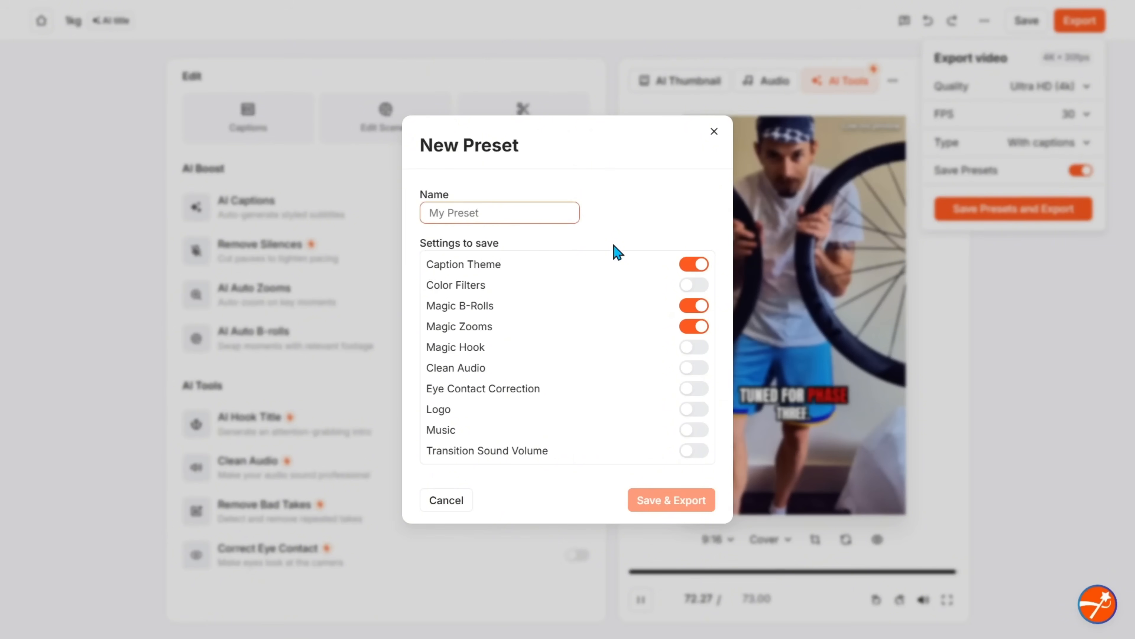
type("Rodrigo")
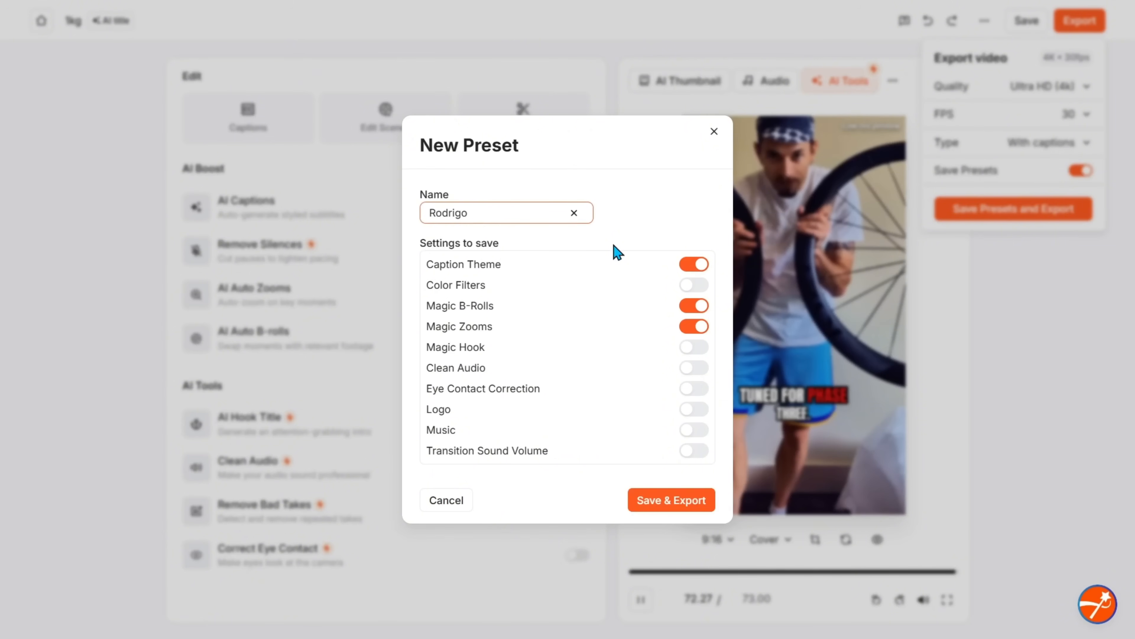
type("_Reels")
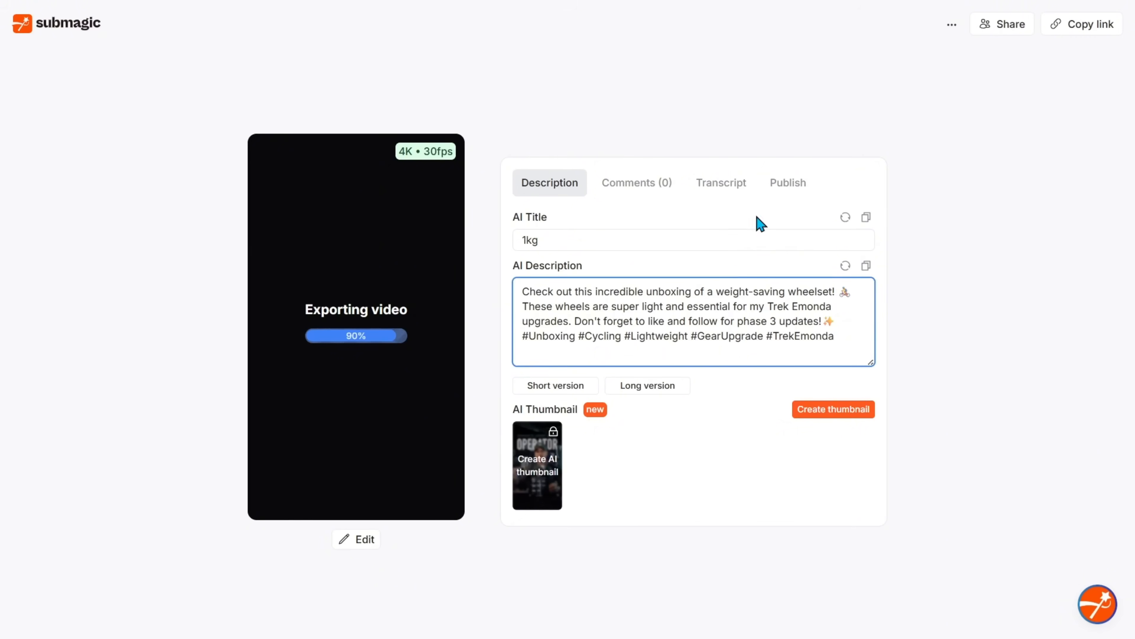
left_click(788, 182)
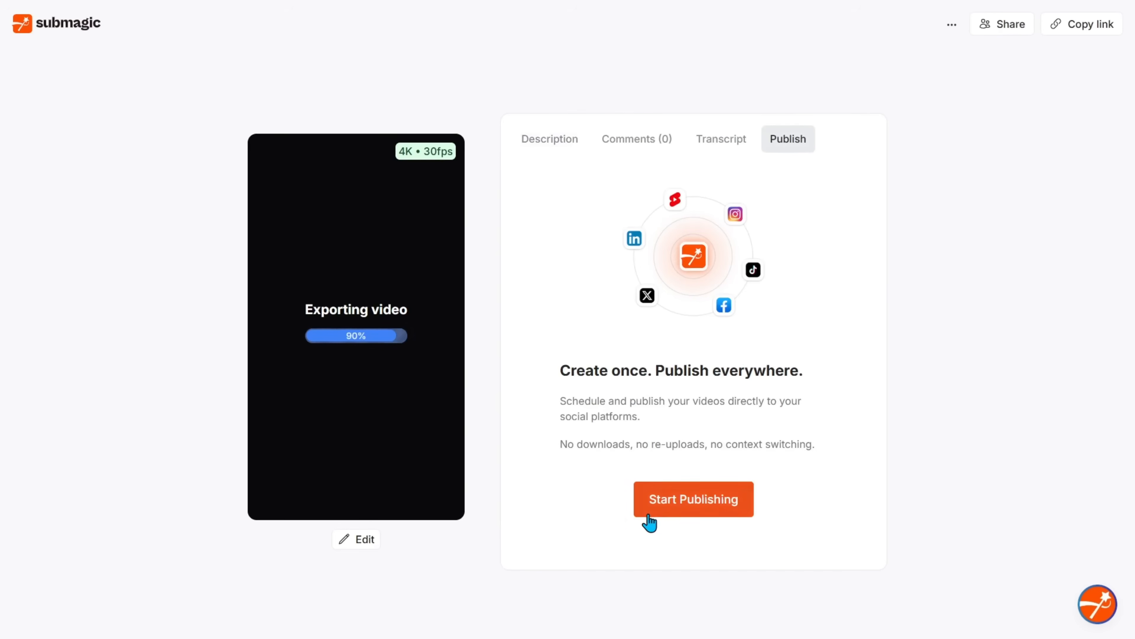